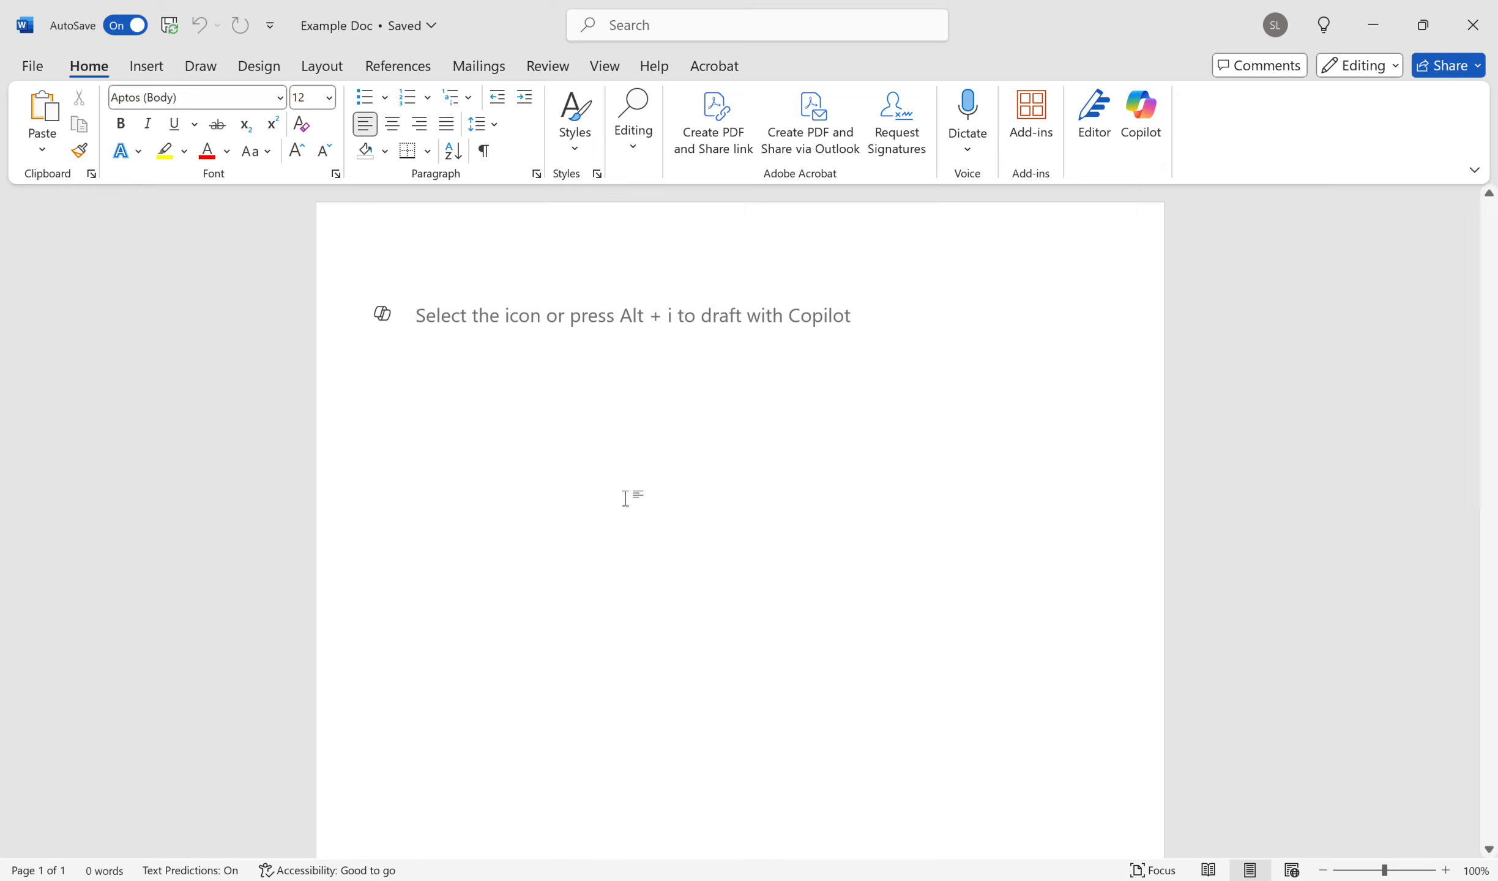
Set the blank document's font to Times New Roman and its paragraph line spacing to double
left_click(283, 101)
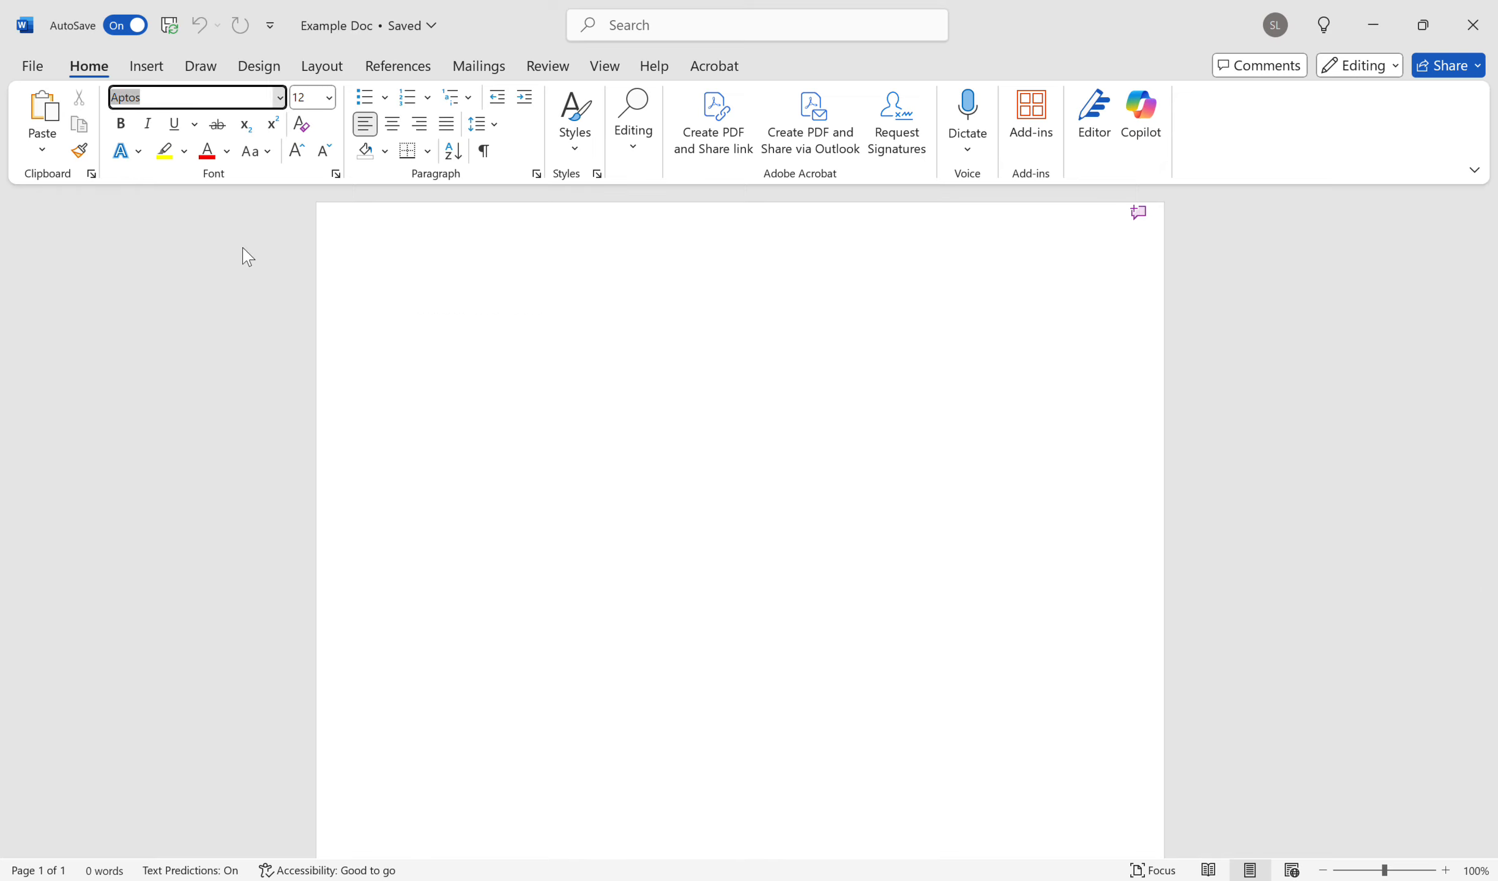
type("Times New Roman")
key("Return")
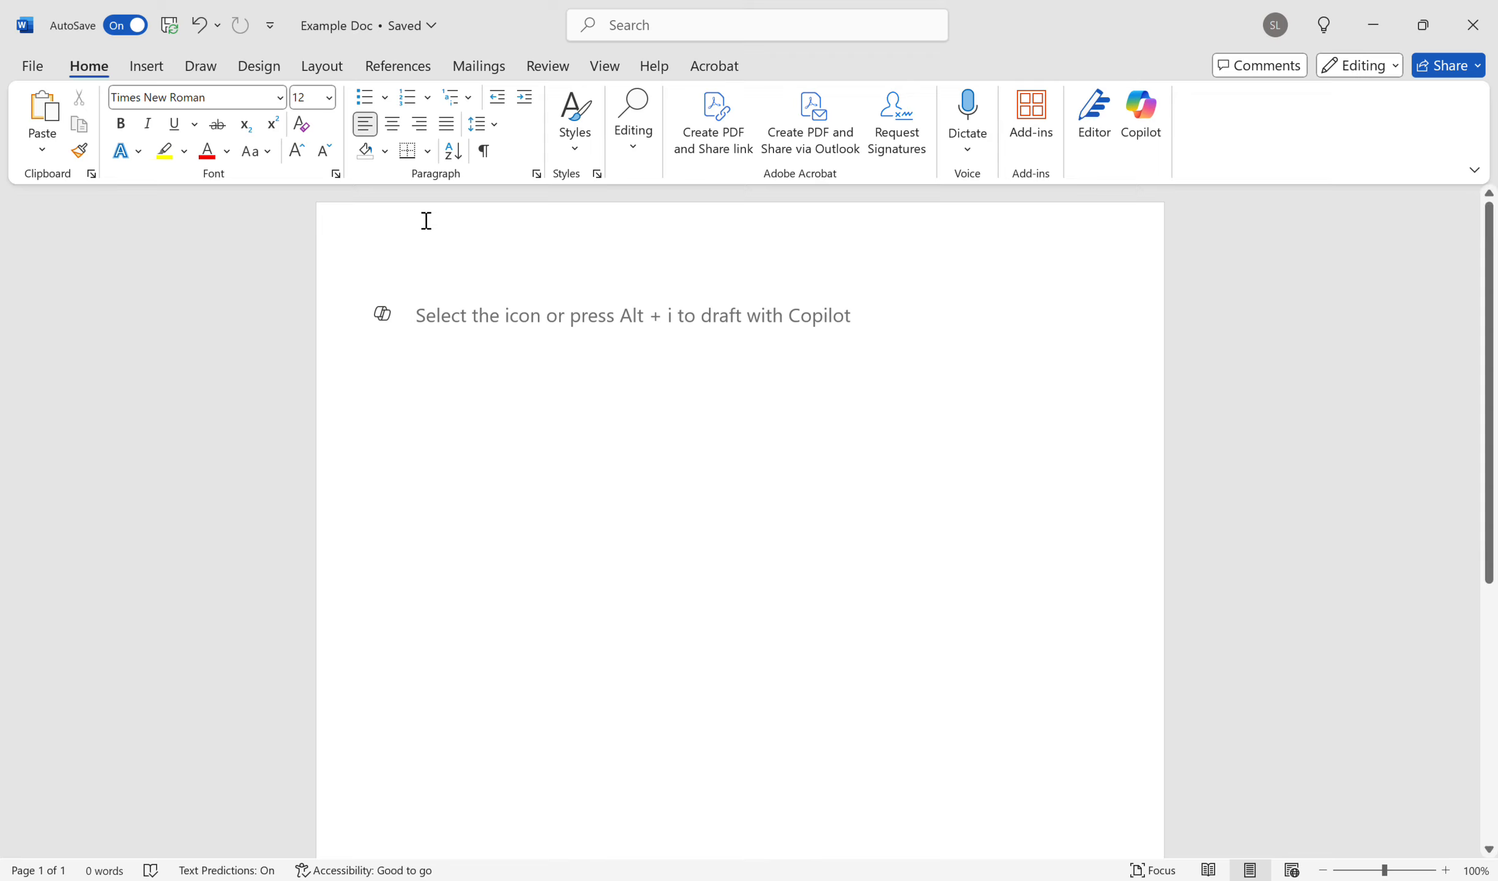
left_click(537, 174)
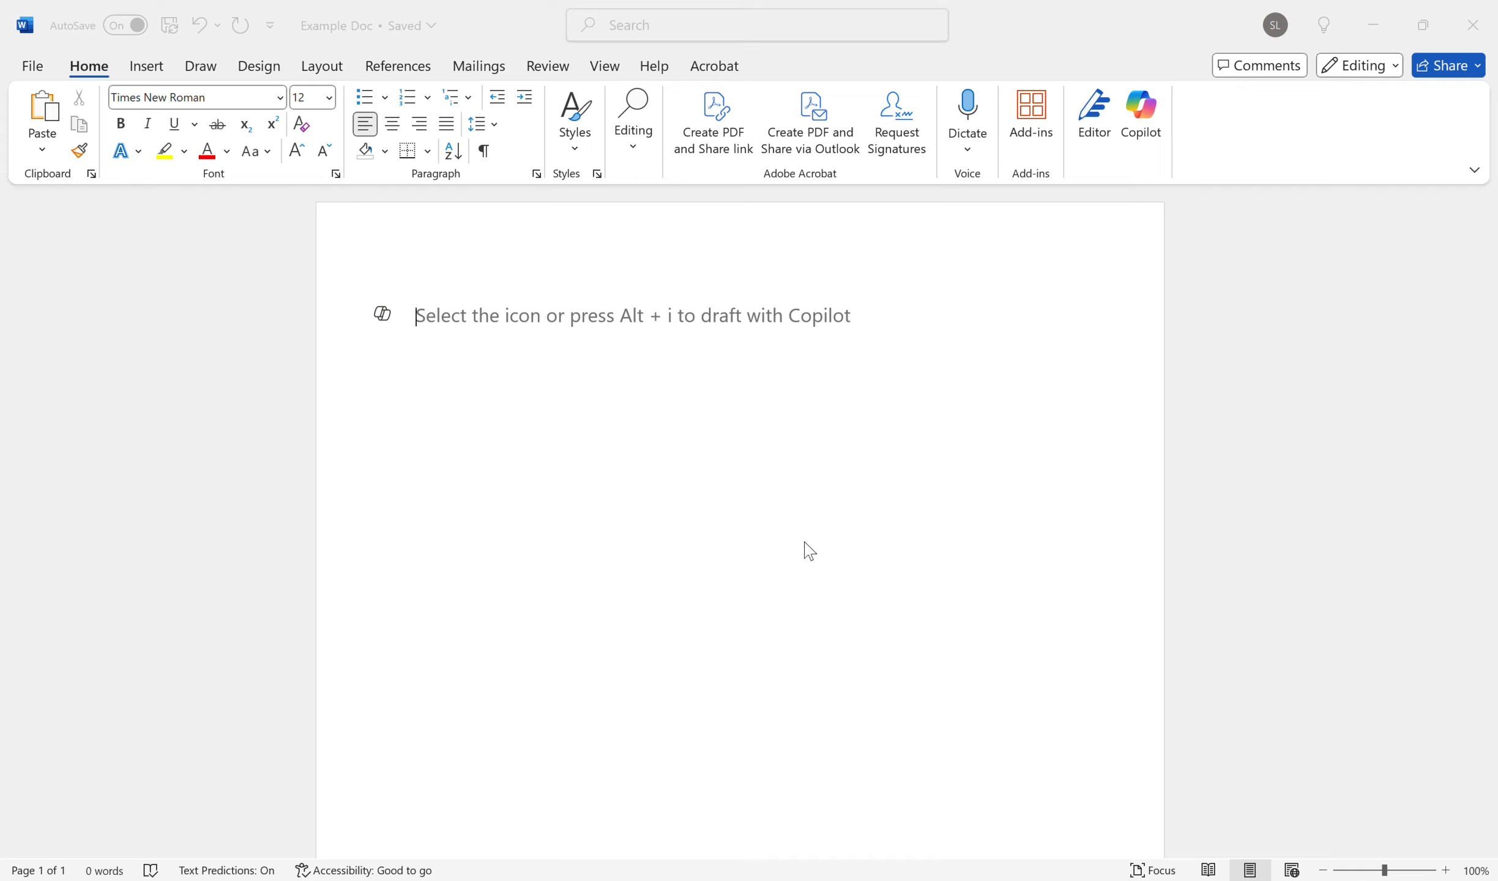
left_click(820, 734)
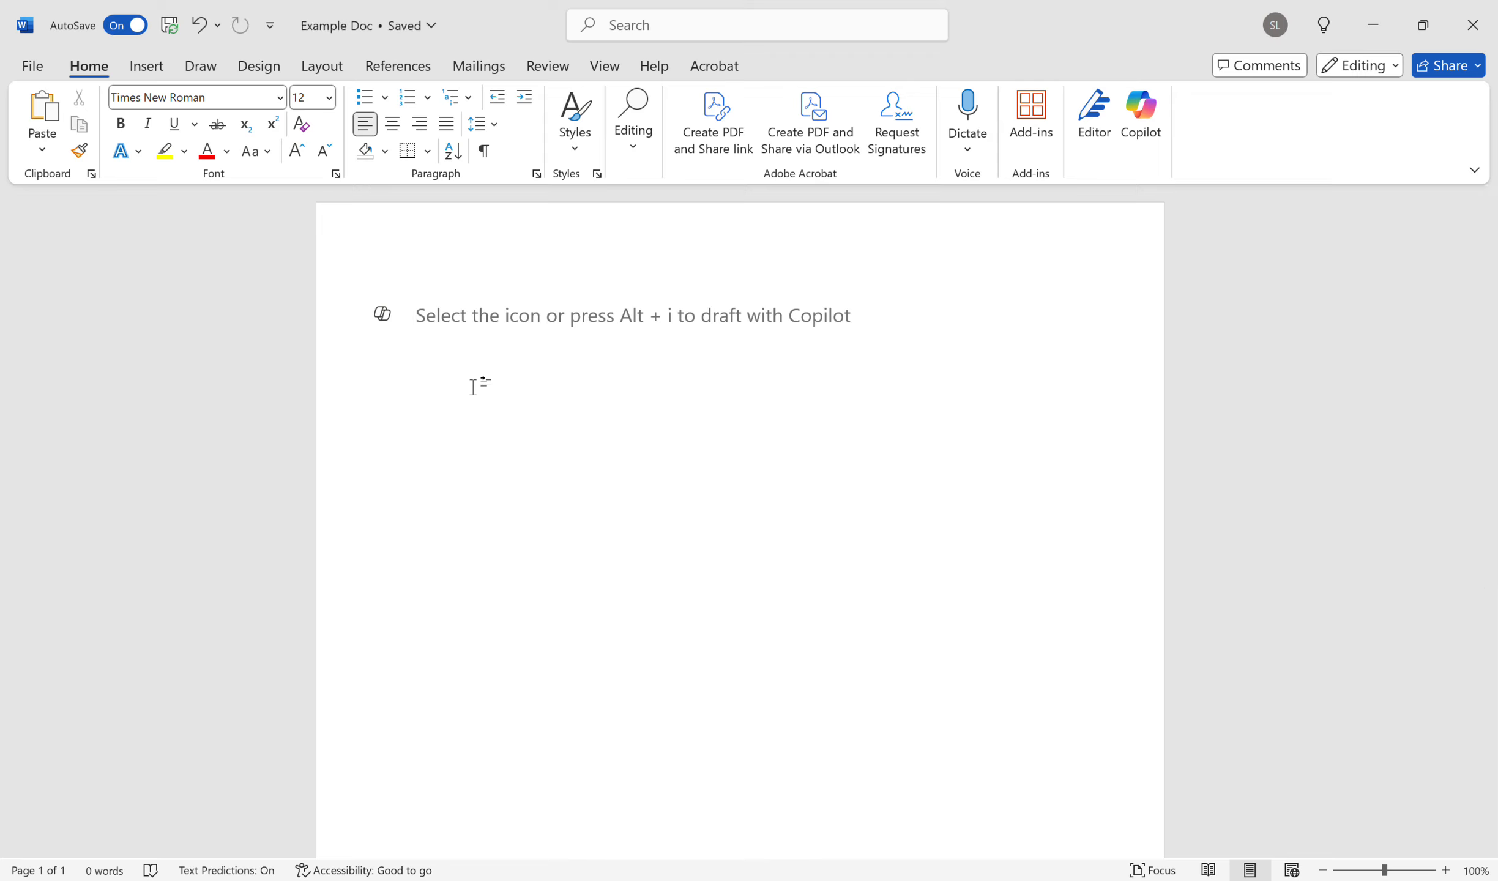
Enter the author's full name, "LIS 7612" and "29 June 2025" on three separate lines at the start of the document
type("Sydn")
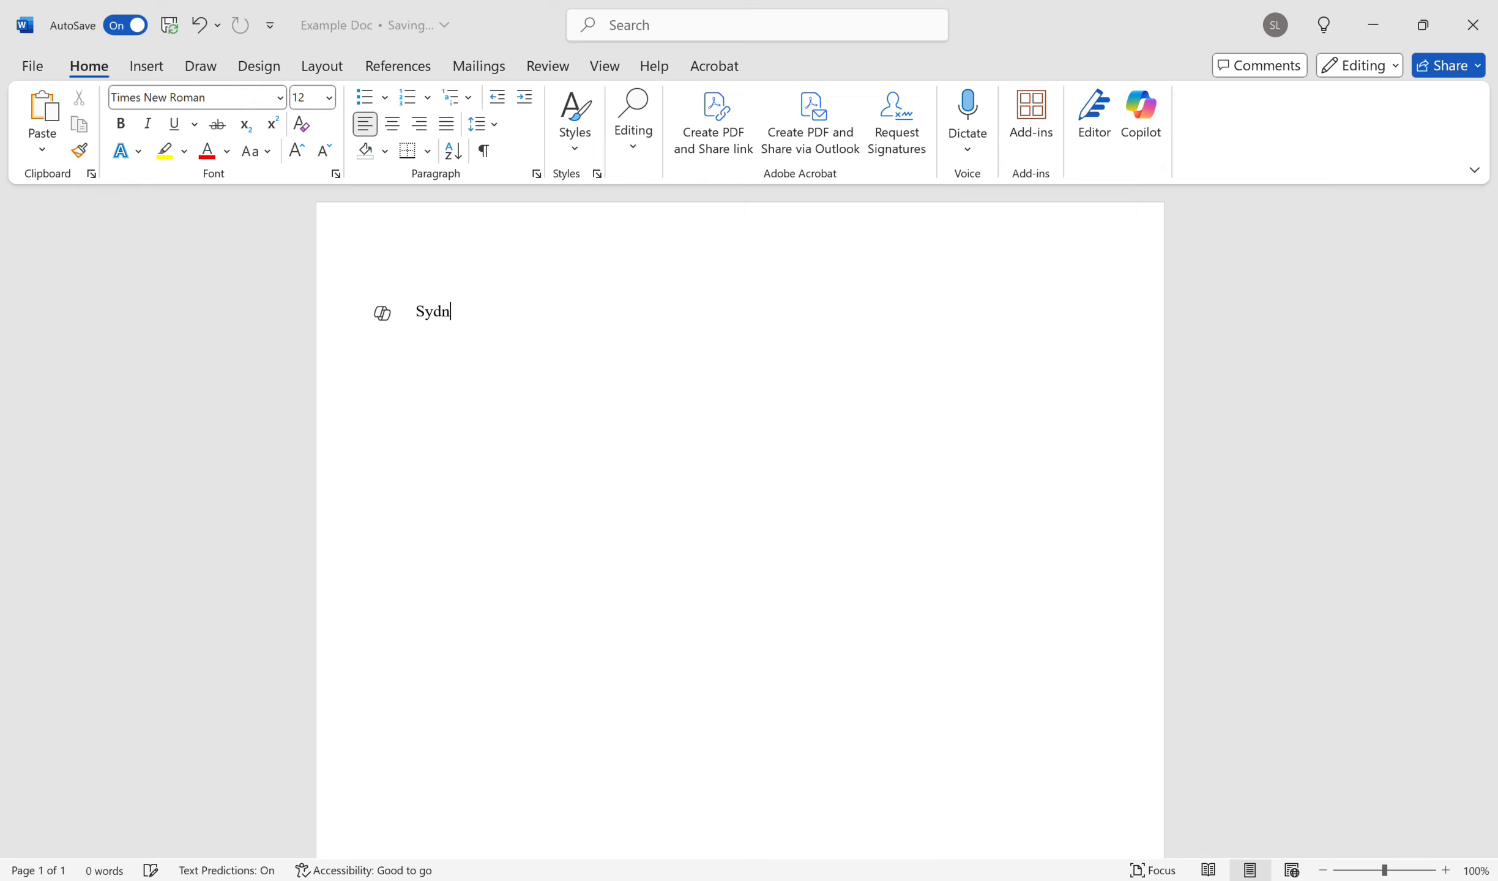
type("ey Lantrip[")
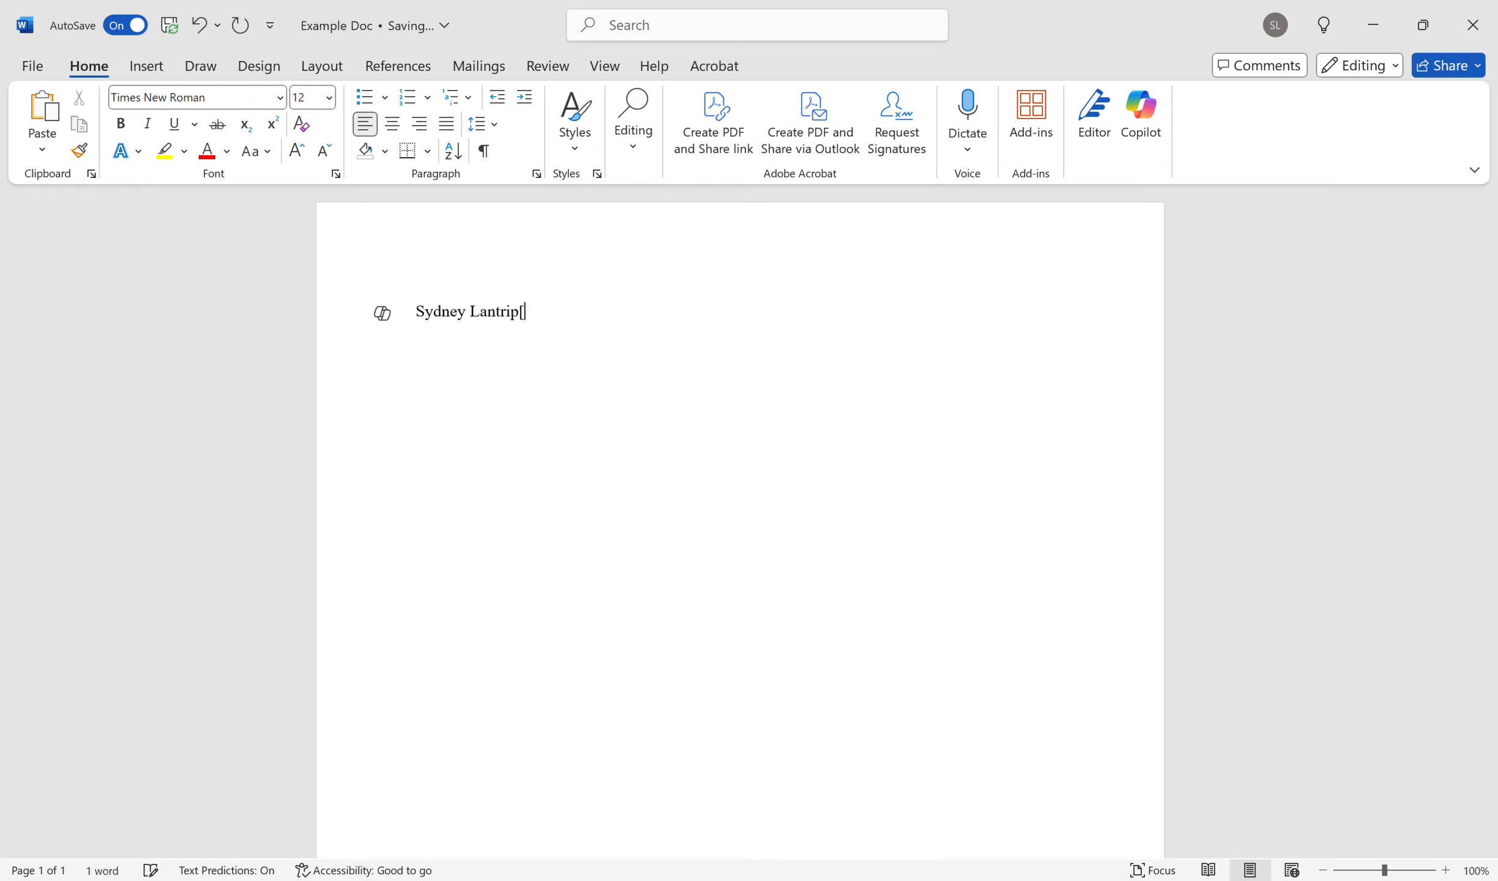
key("BackSpace")
key("Return")
type("LIS 7612")
key("Return")
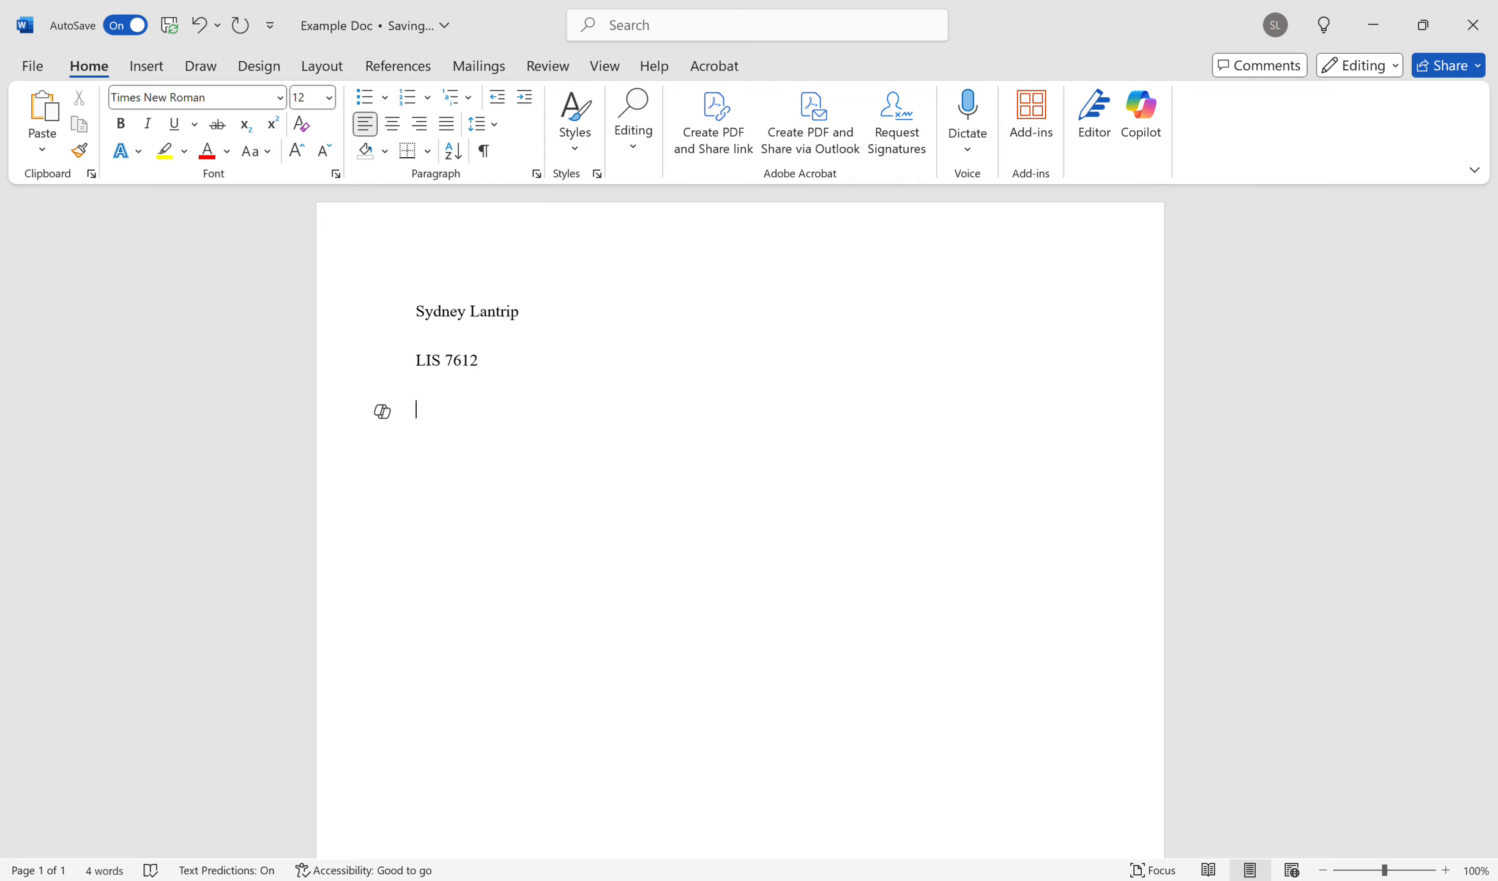
type("29 June 2025")
key("Return")
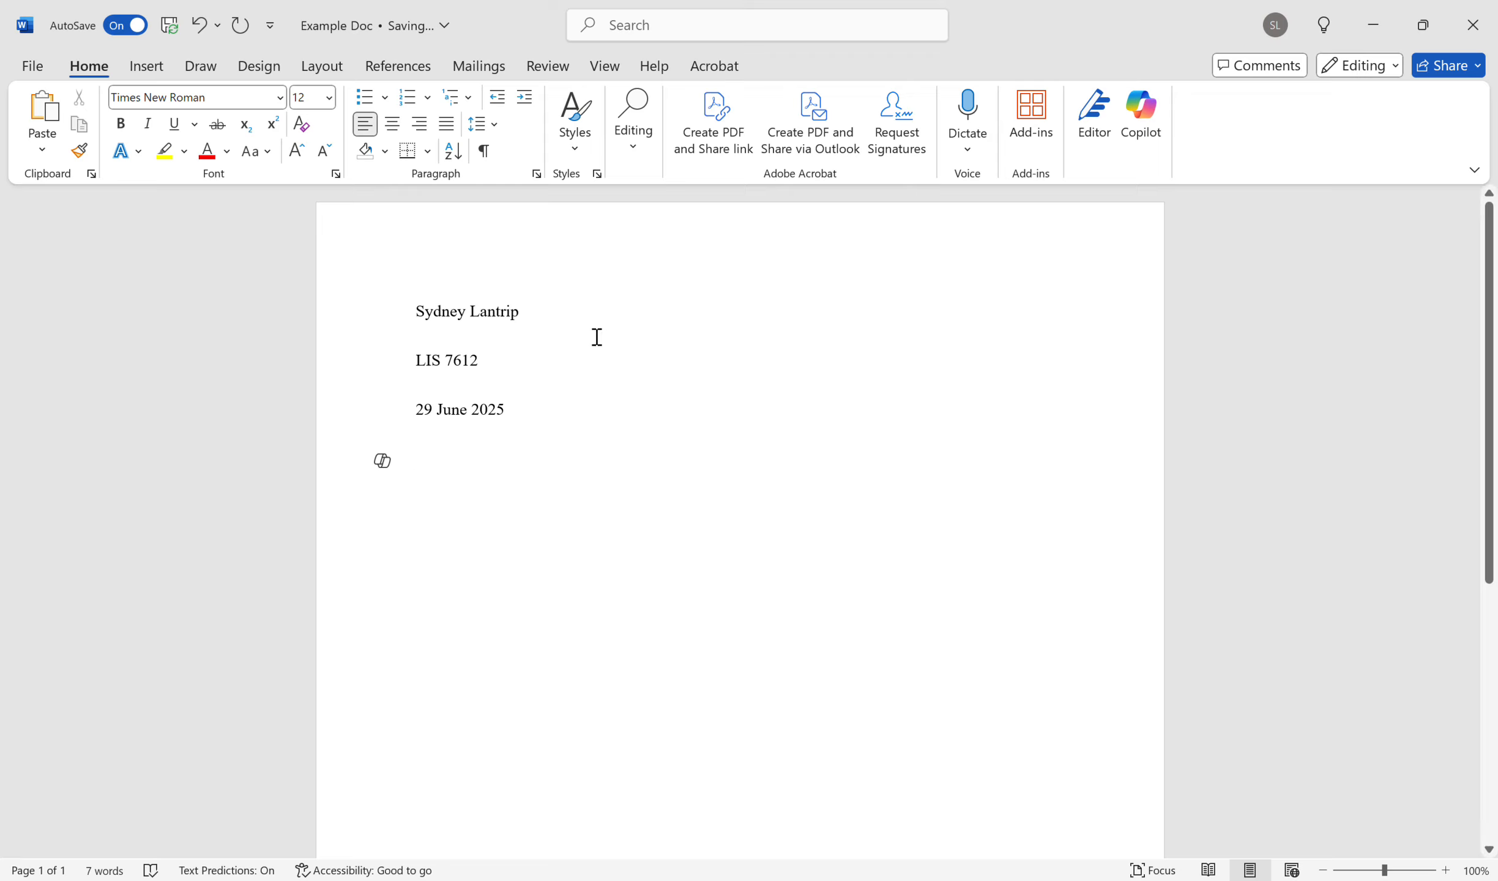
Add the centred title "Social Media as Record" below the date and start a new line under it
left_click(395, 127)
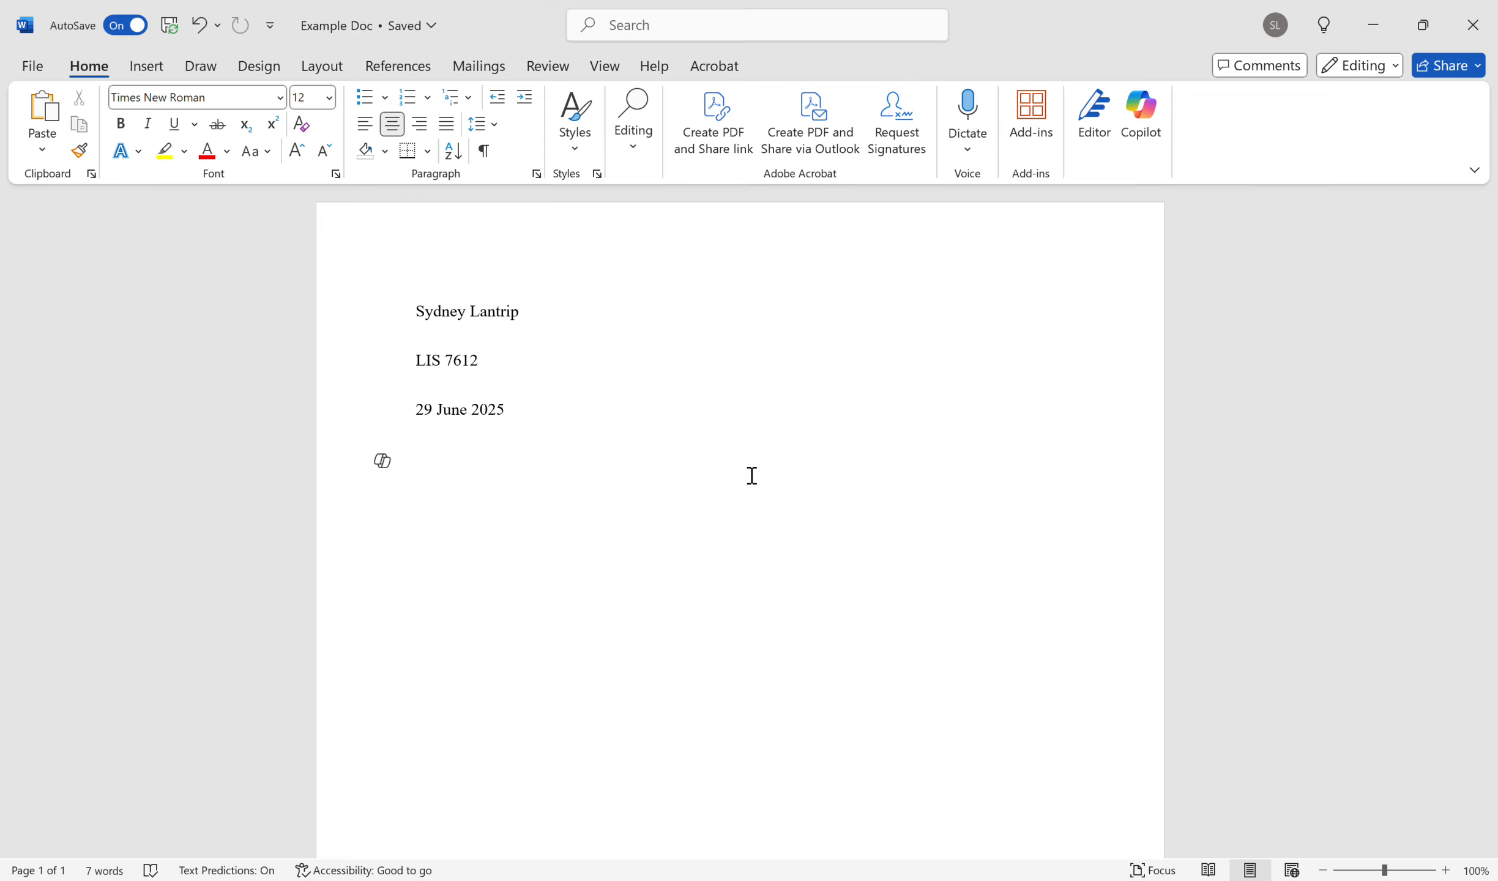
type("Social Media as Record")
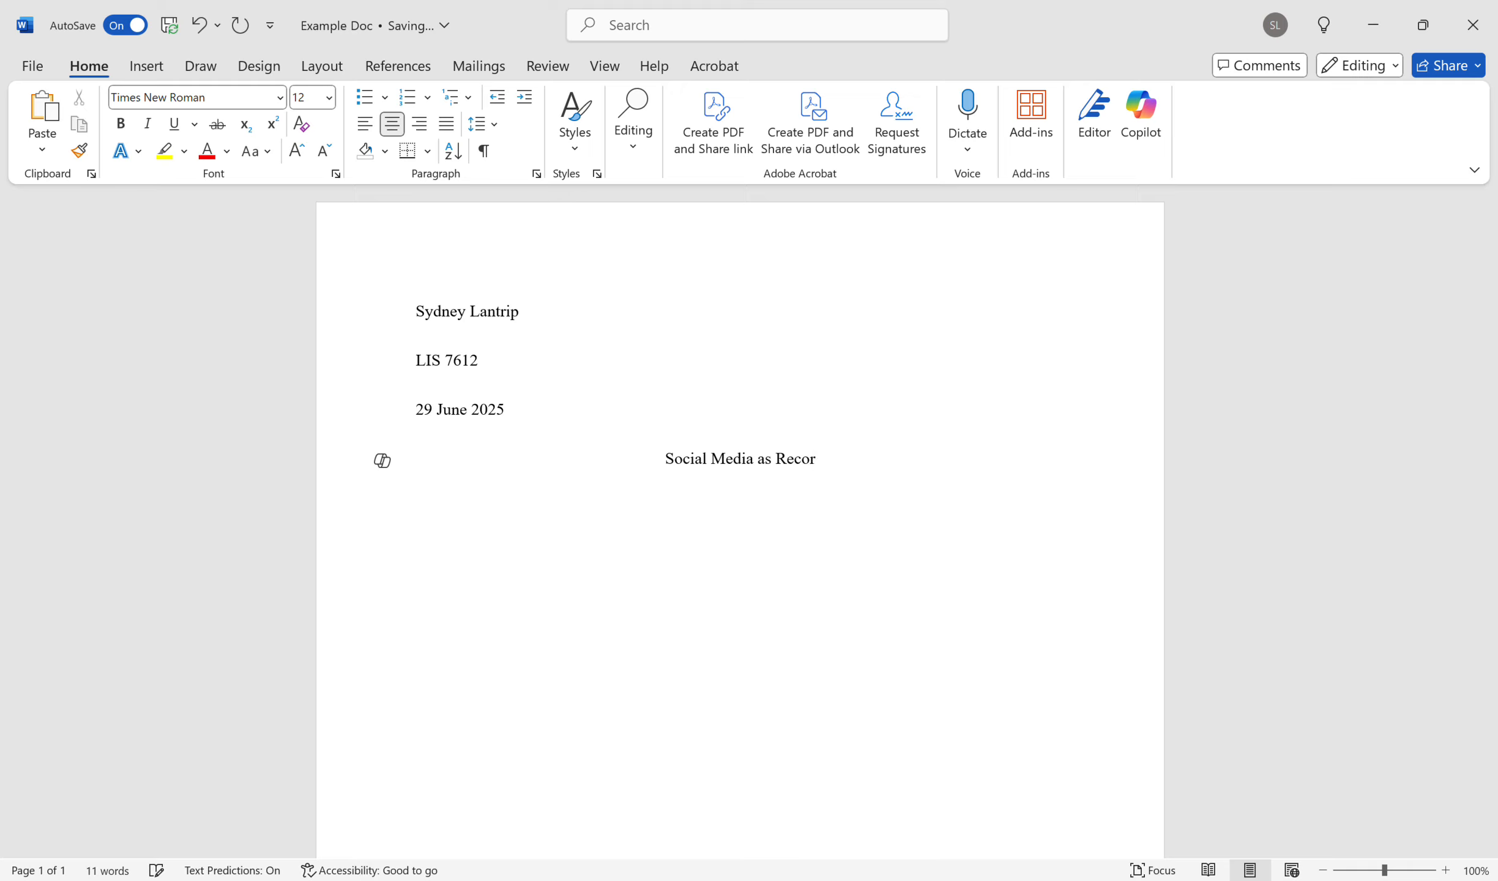
key("Return")
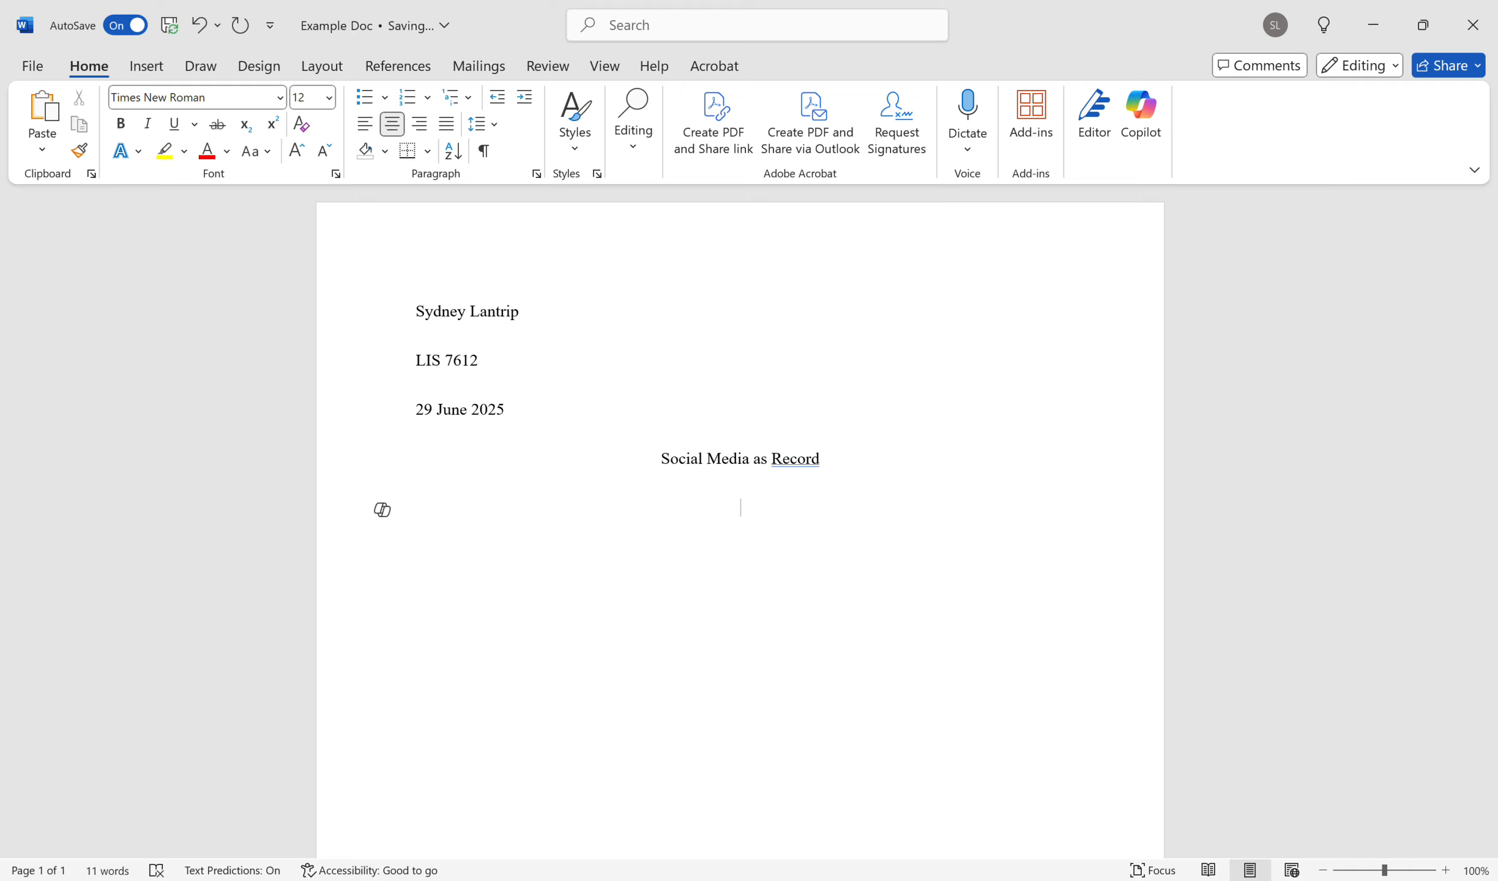
scroll(1496, 520, "down", 1)
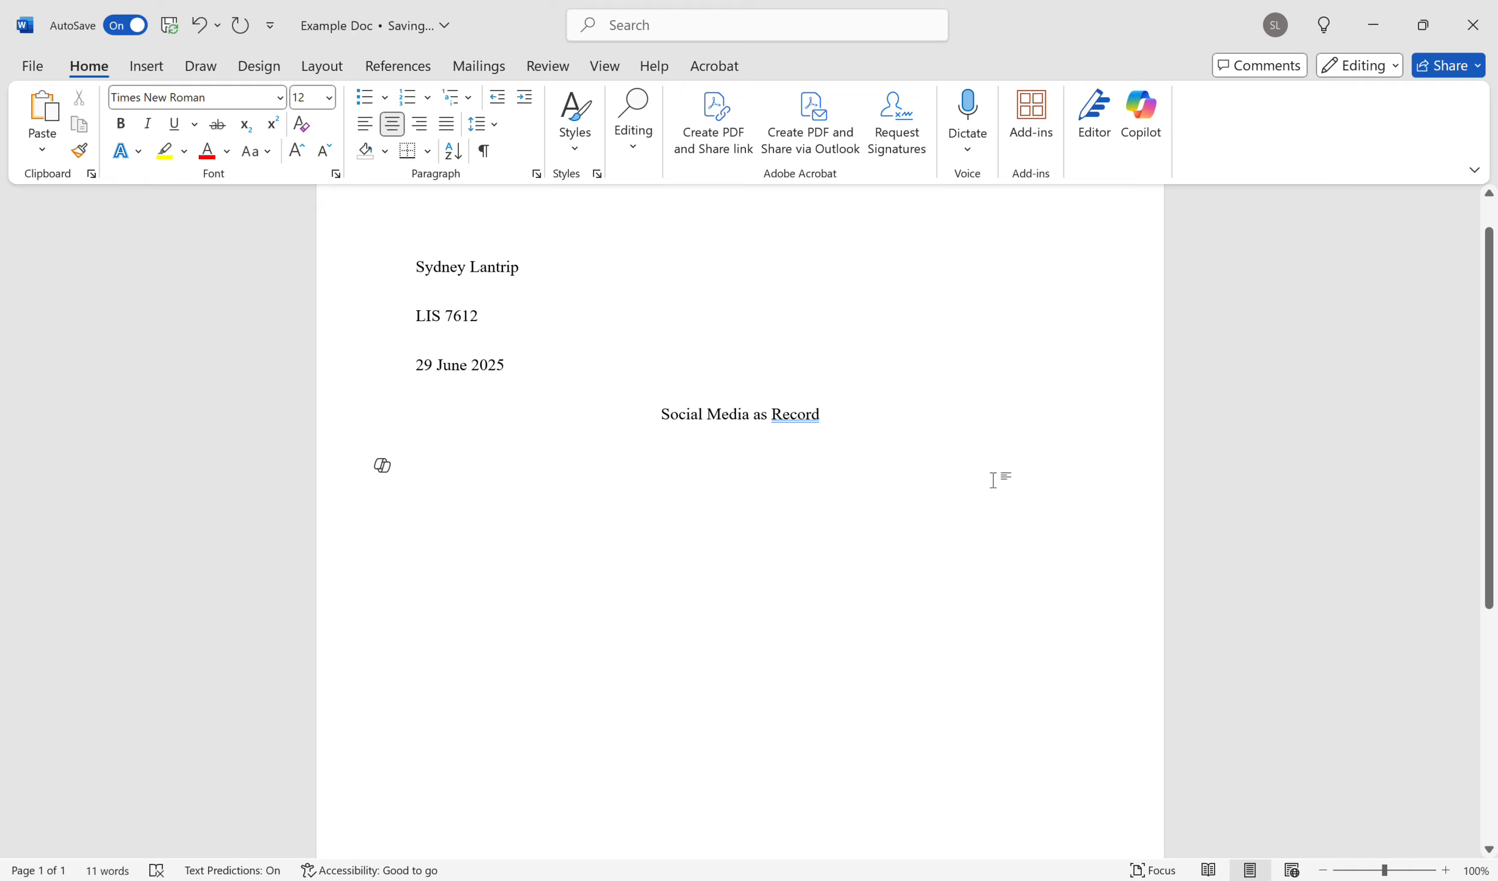
scroll(1494, 516, "up", 1)
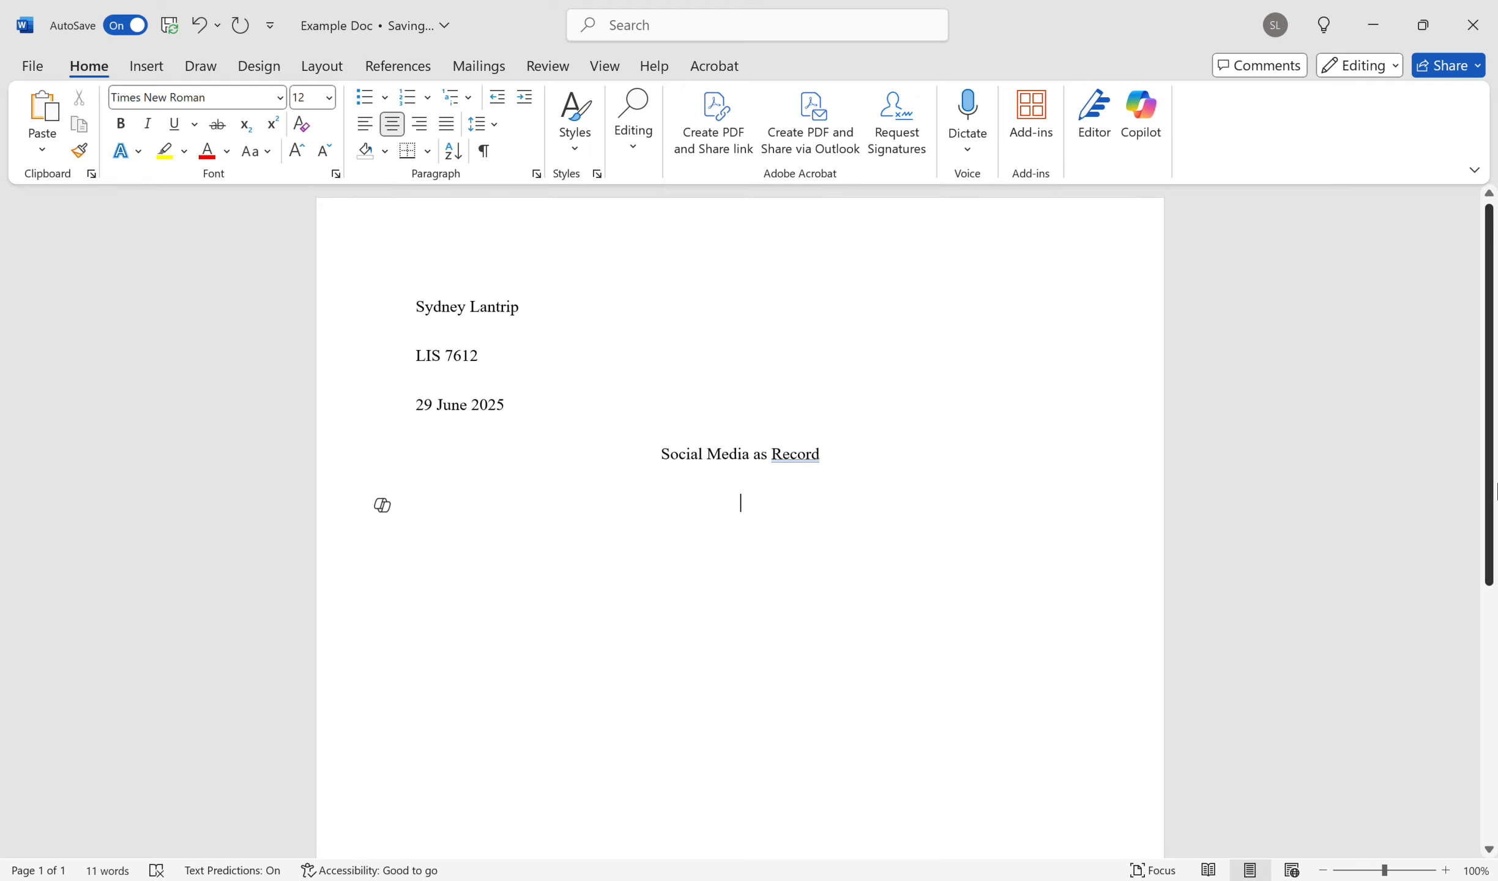
Insert a right-aligned page number in the page header and return to the document body
left_click(1065, 323)
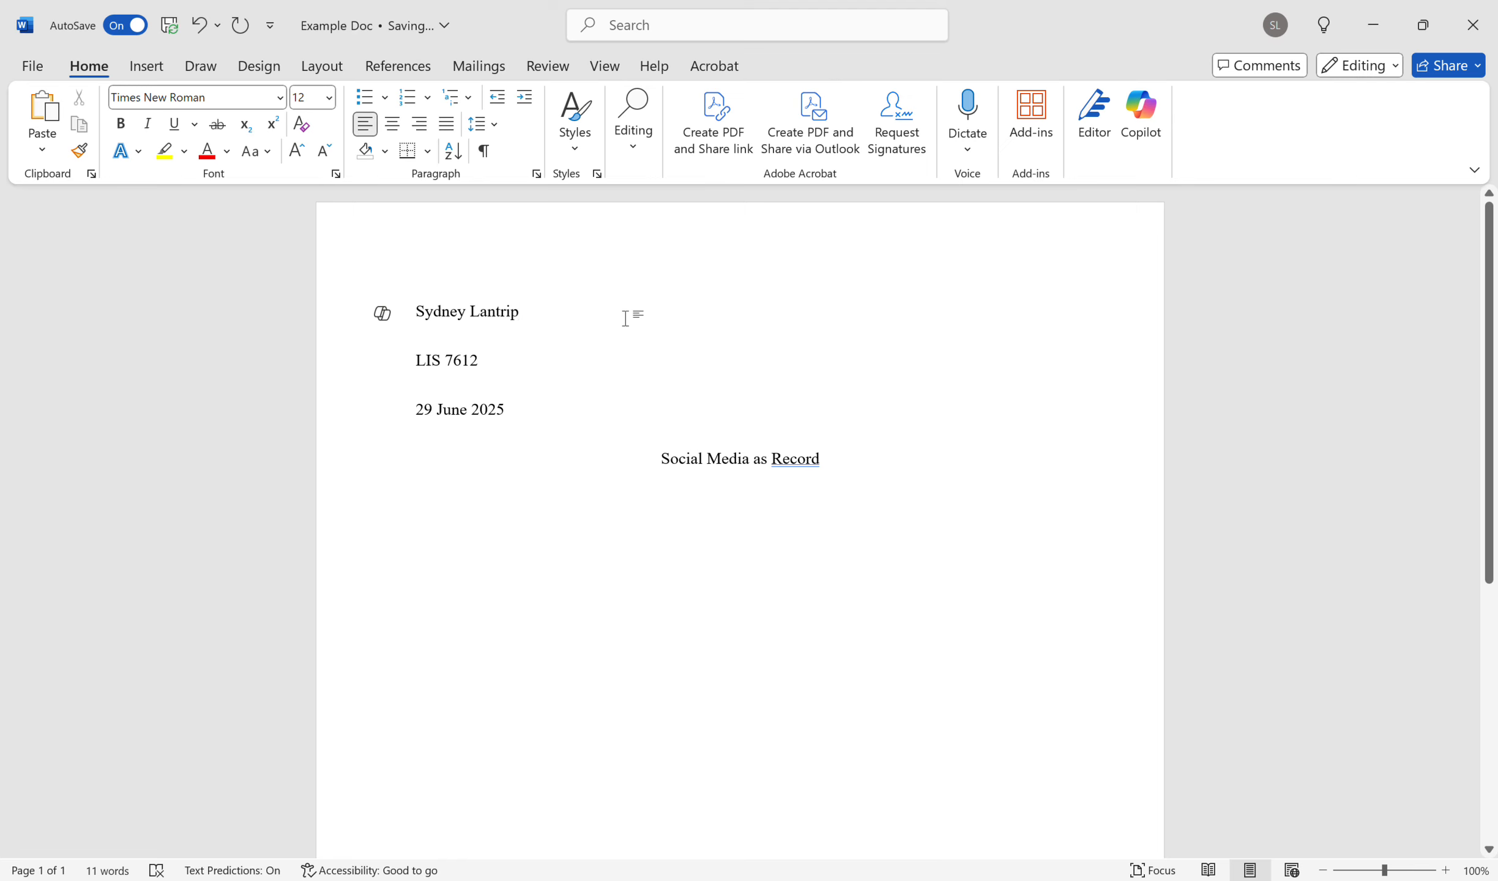
left_click(153, 75)
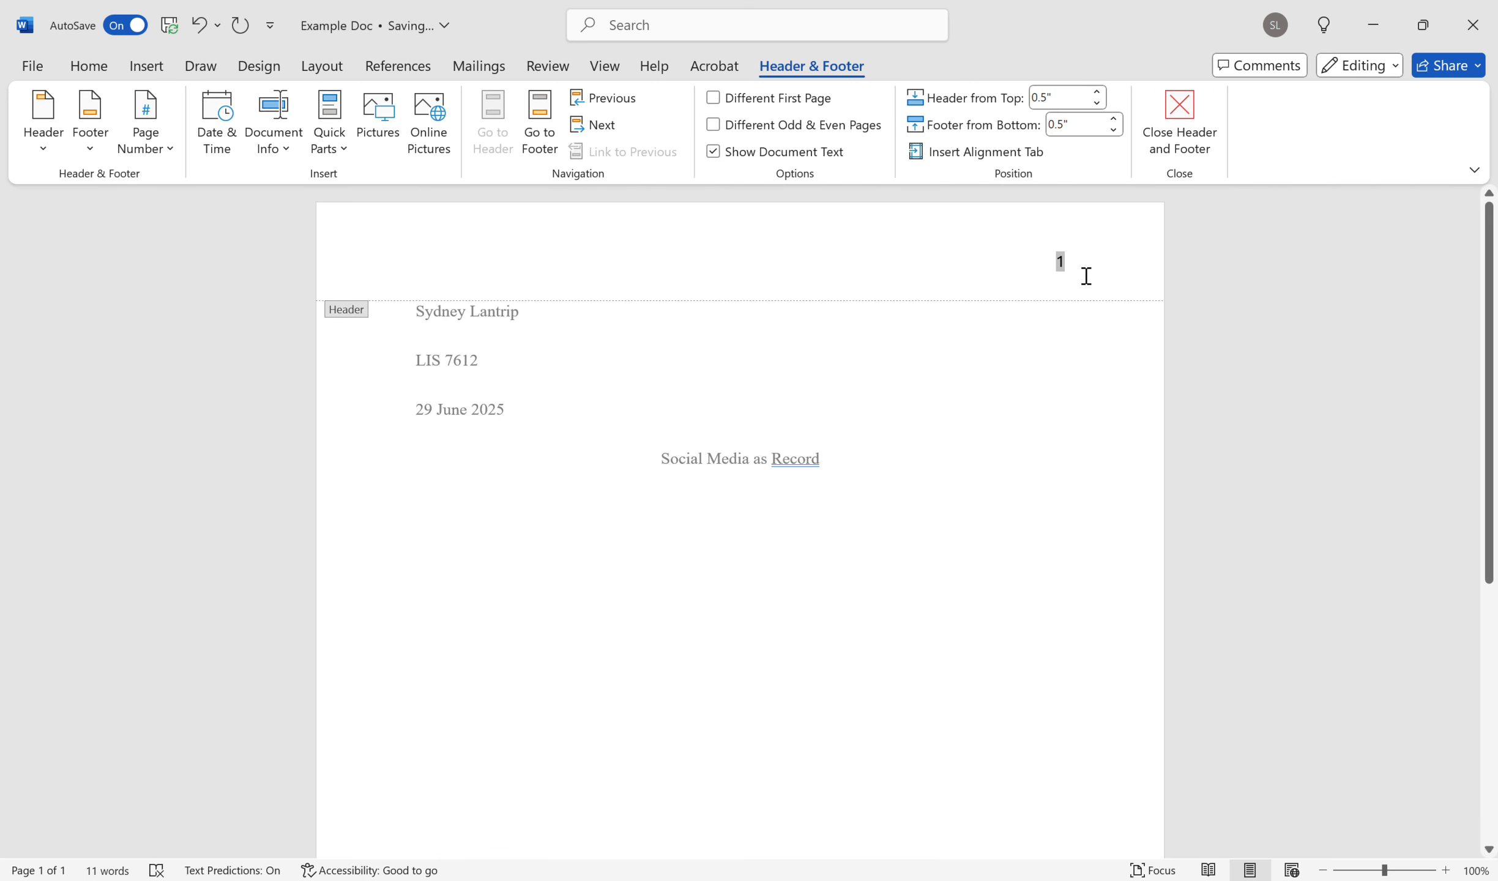
left_click(1181, 122)
Add a centred "References" heading a few blank lines below the title
left_click_drag(1489, 466, 1463, 407)
left_click(648, 602)
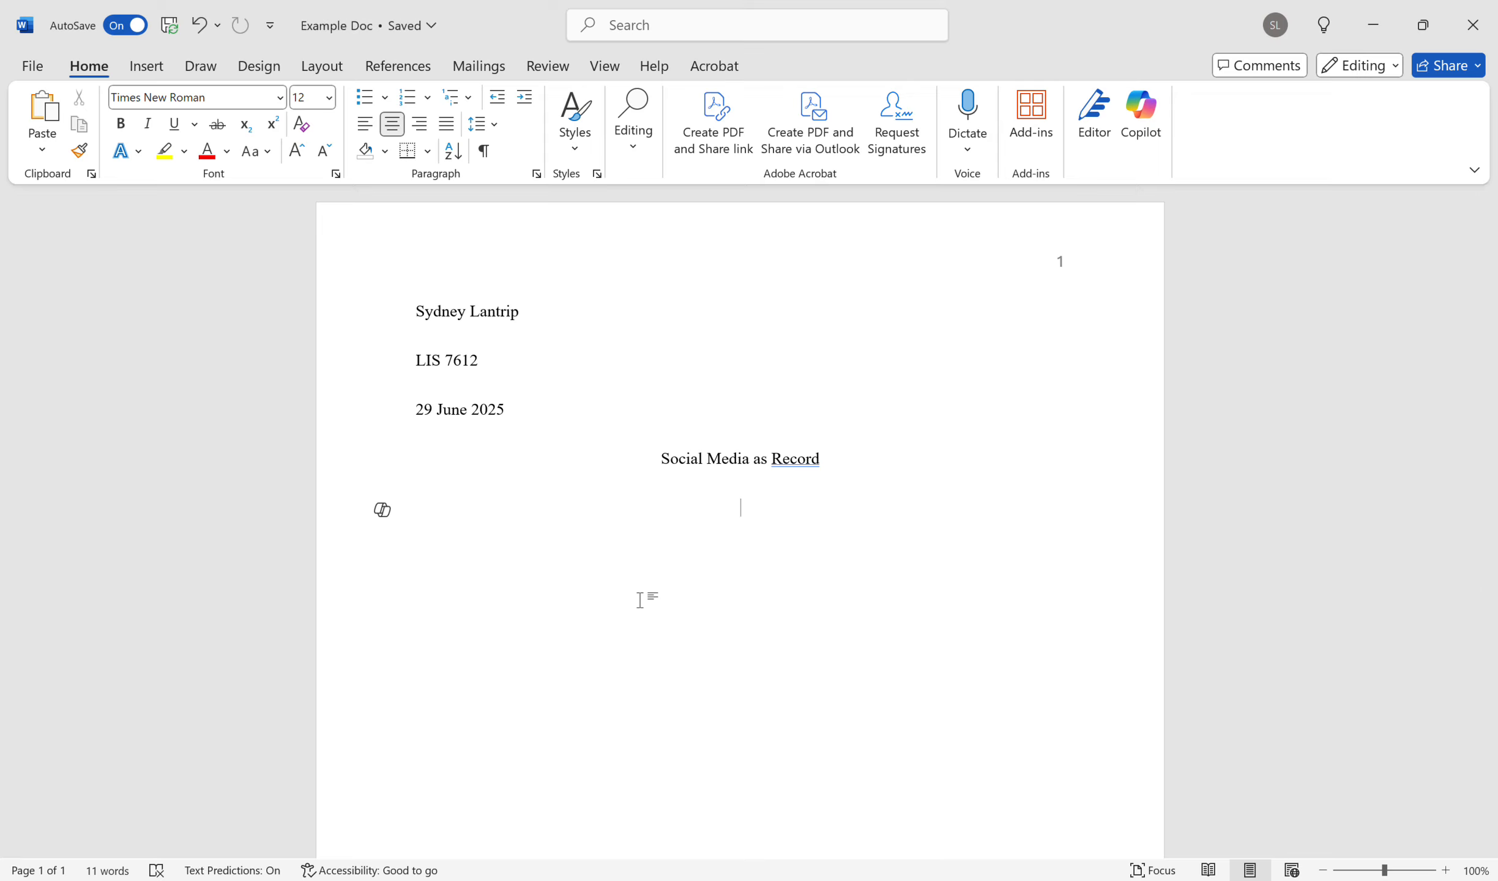
key("Return")
key("Return")
key("Return")
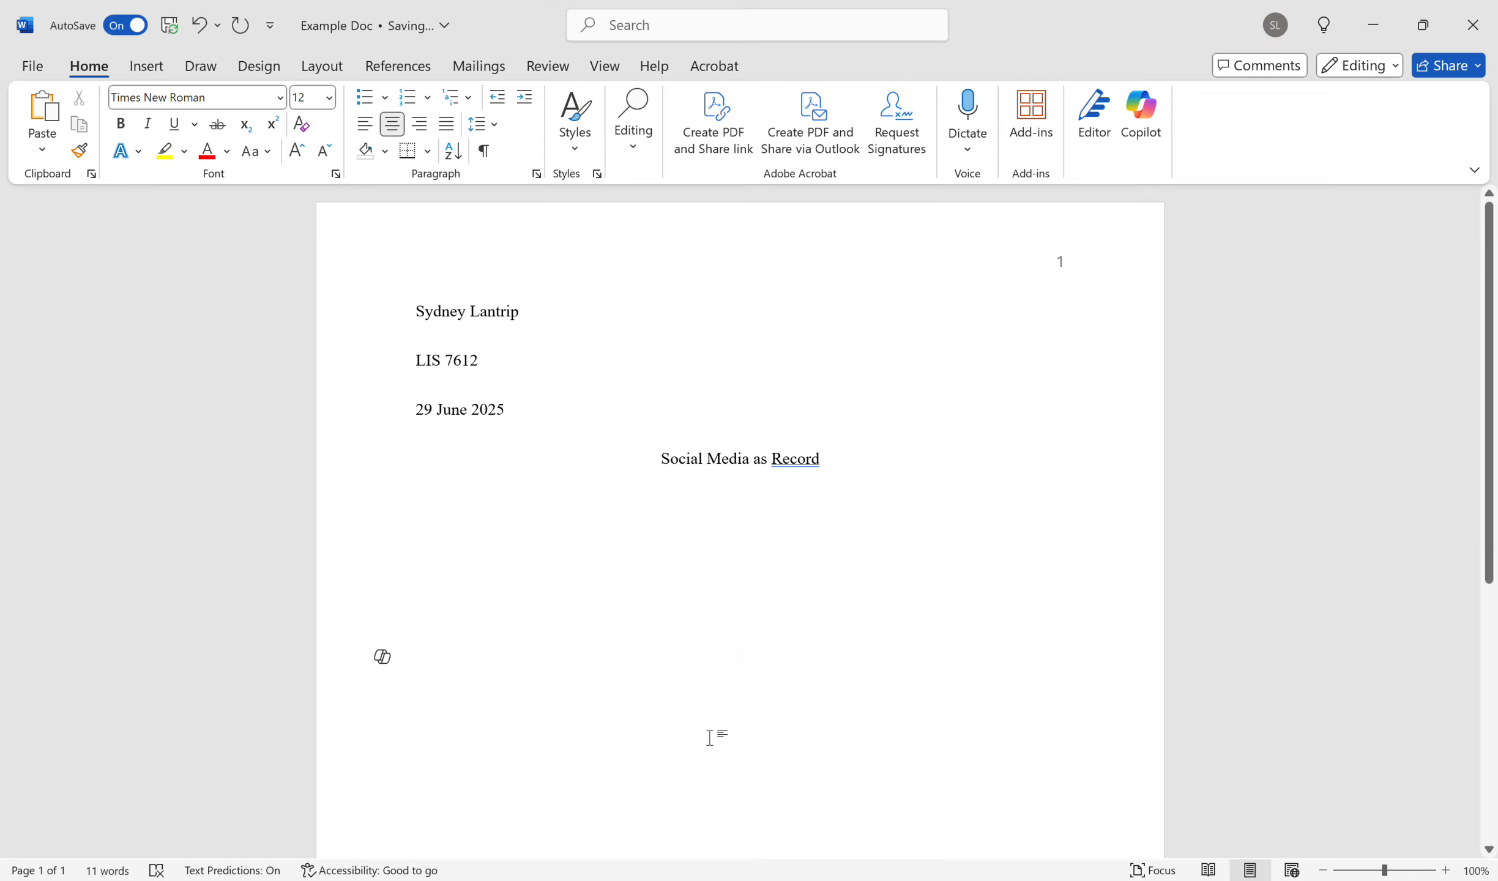
type("R")
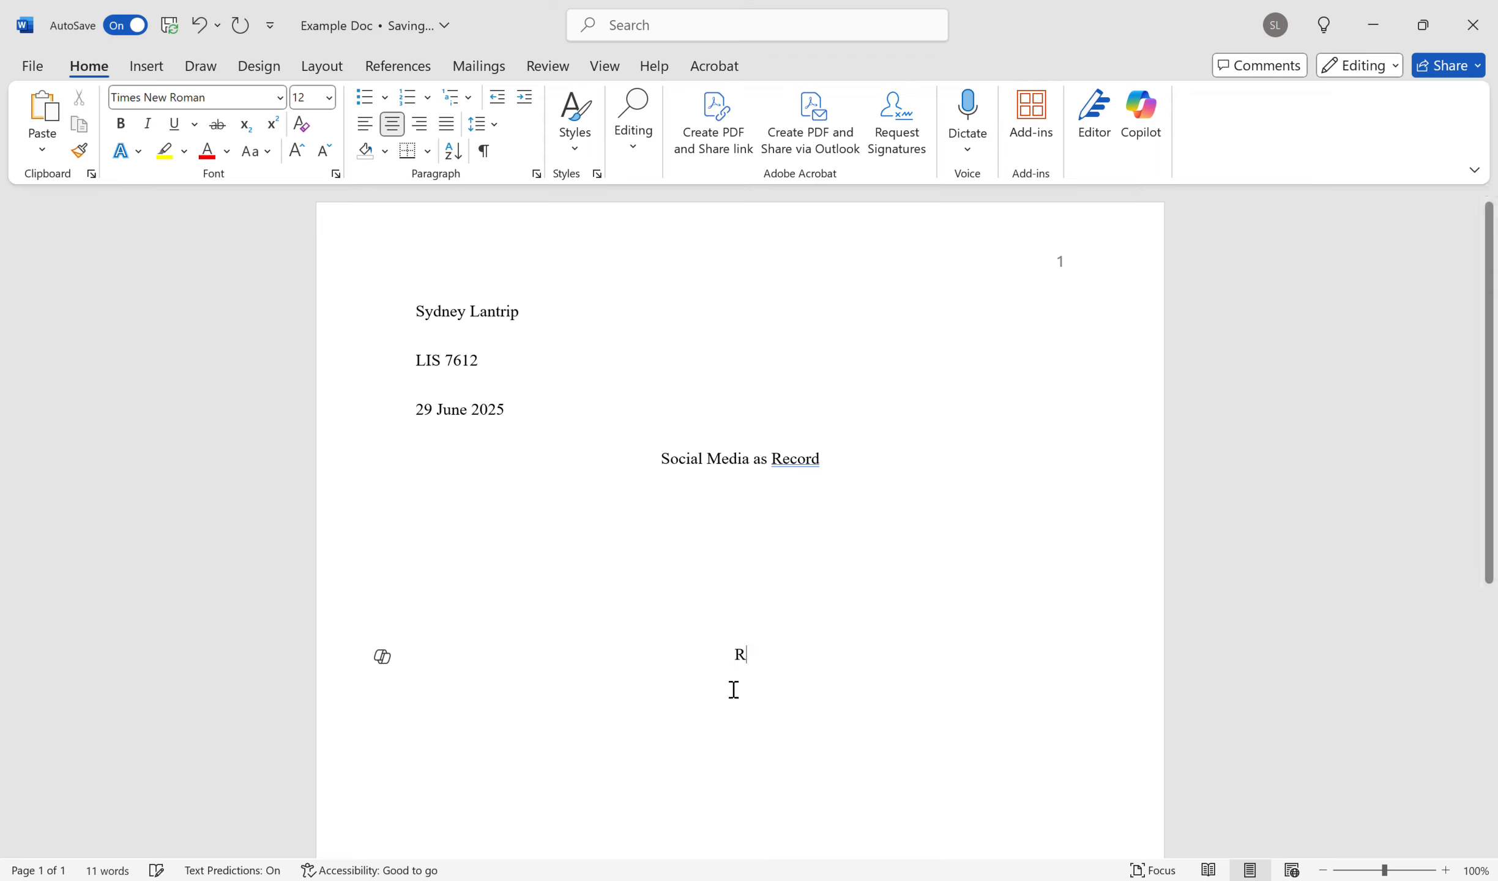
type("eferences")
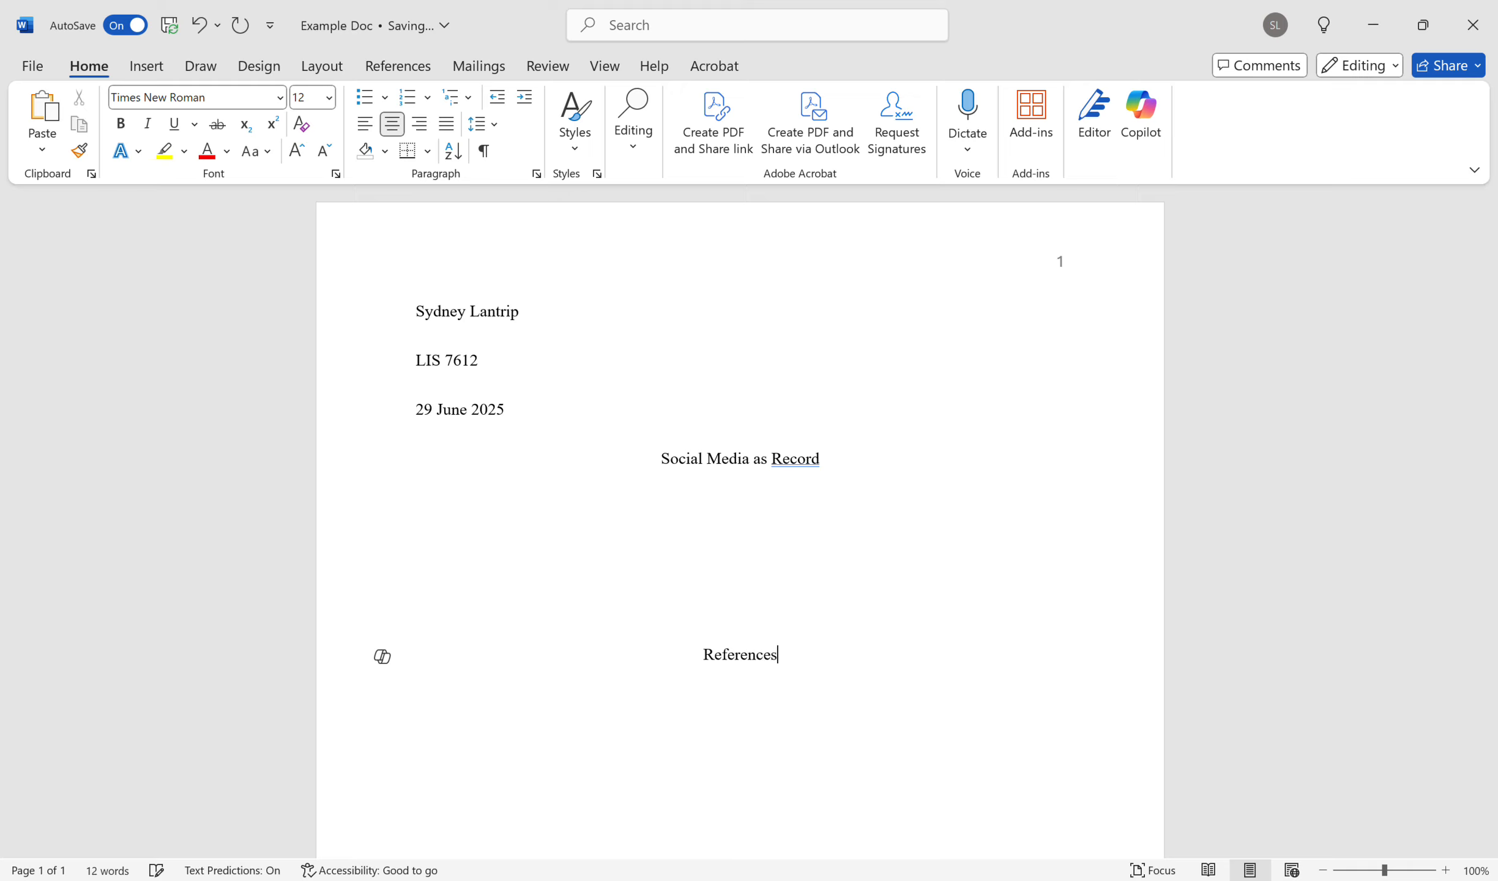
Move the References heading to the start of page 2 by inserting blank lines before it
left_click(704, 658)
key("Return")
key("Return")
key("Return")
key("Return")
key("Return")
key("Return")
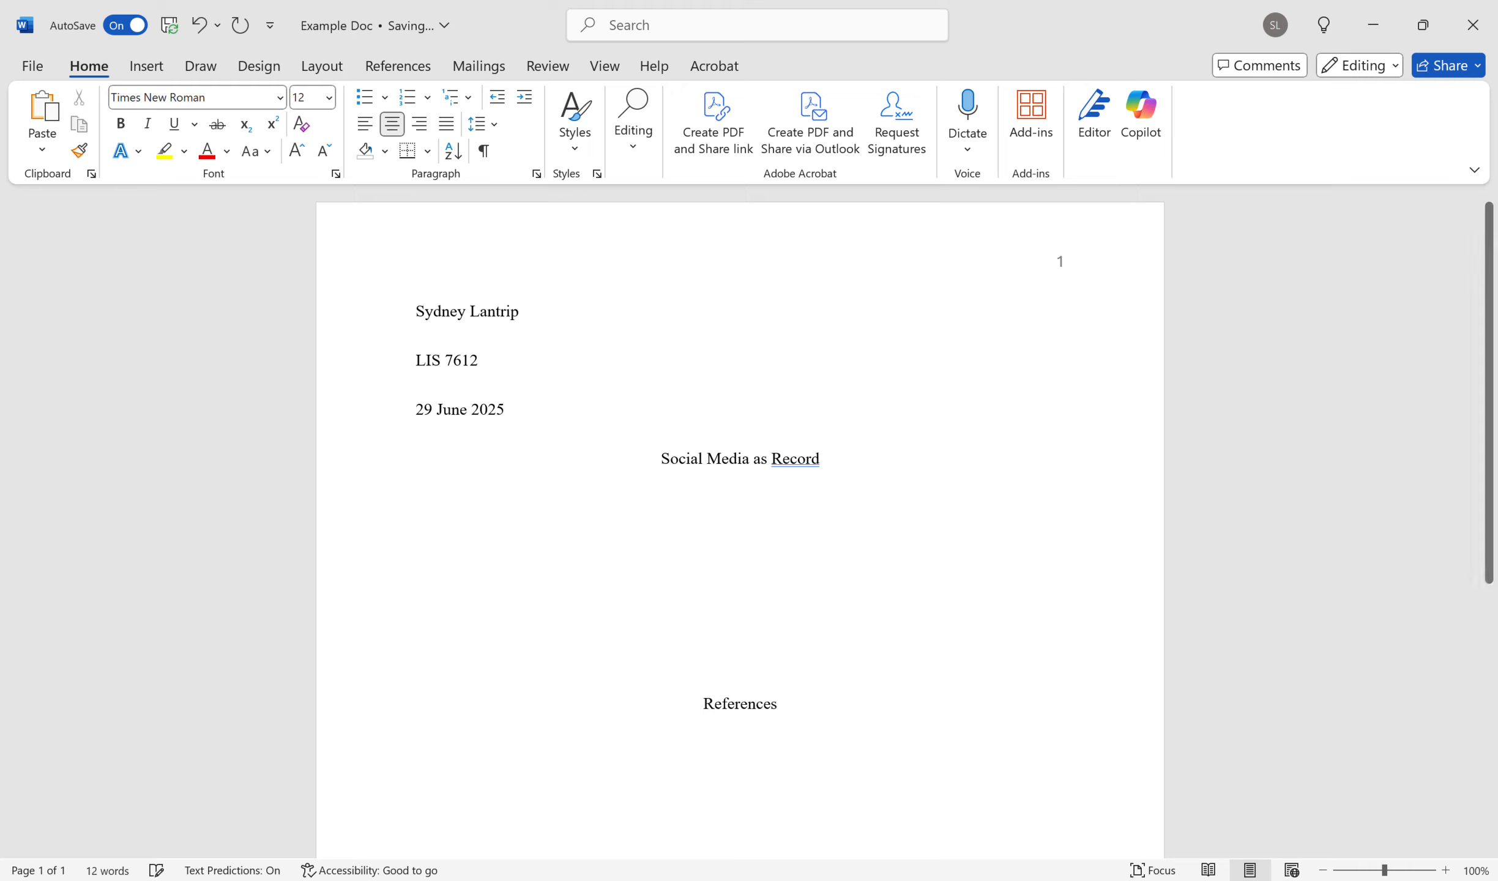
key("Return")
key("Return")
key("Return")
key("Return")
key("Return")
key("Return")
key("Return")
key("Return")
key("Return")
key("Return")
key("Return")
key("Return")
key("Return")
key("Return")
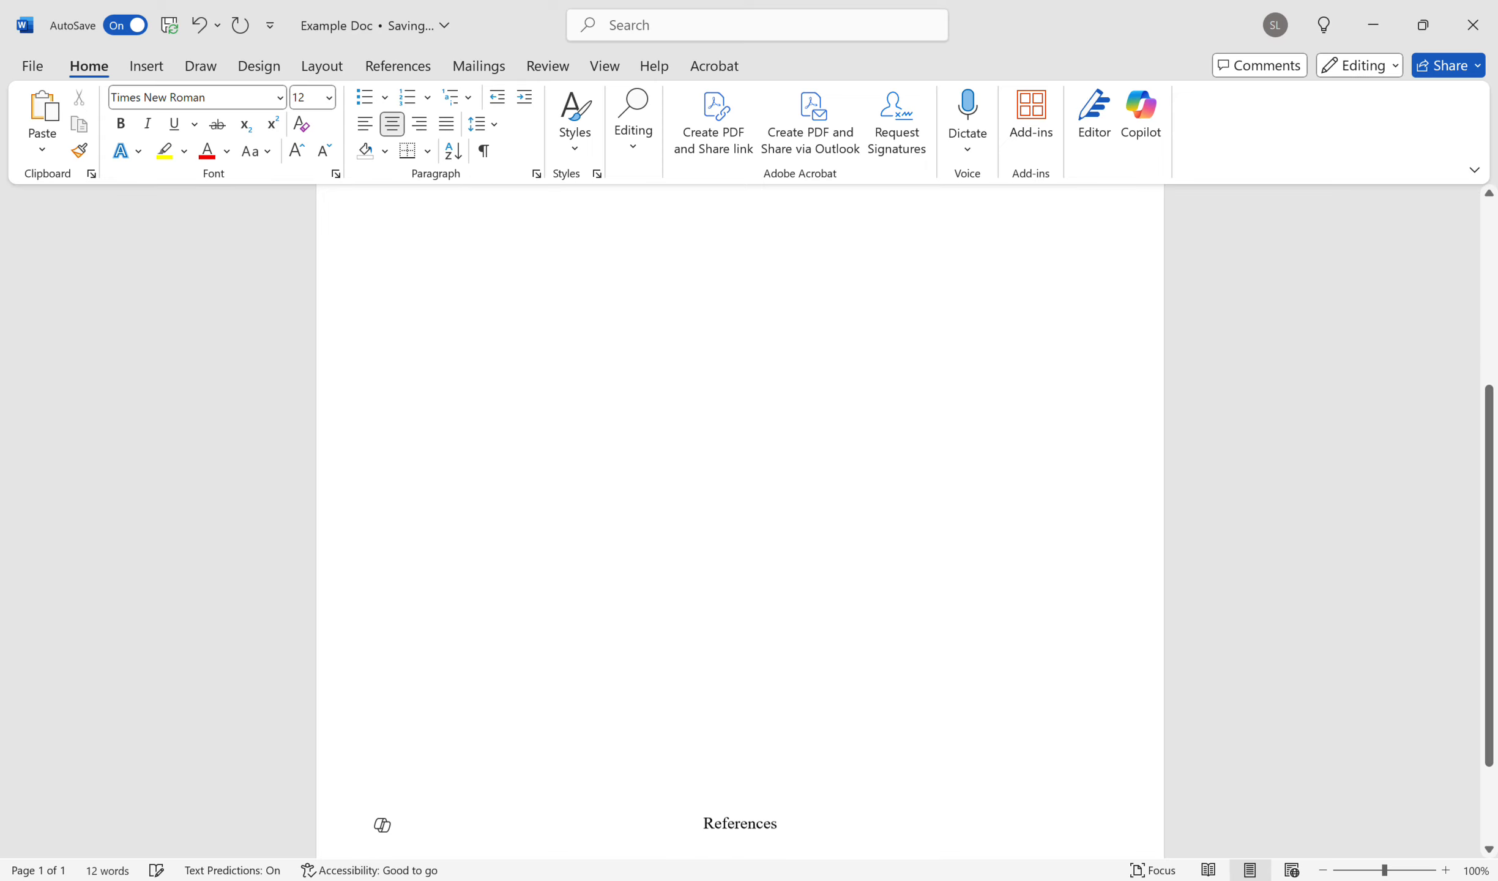
key("BackSpace")
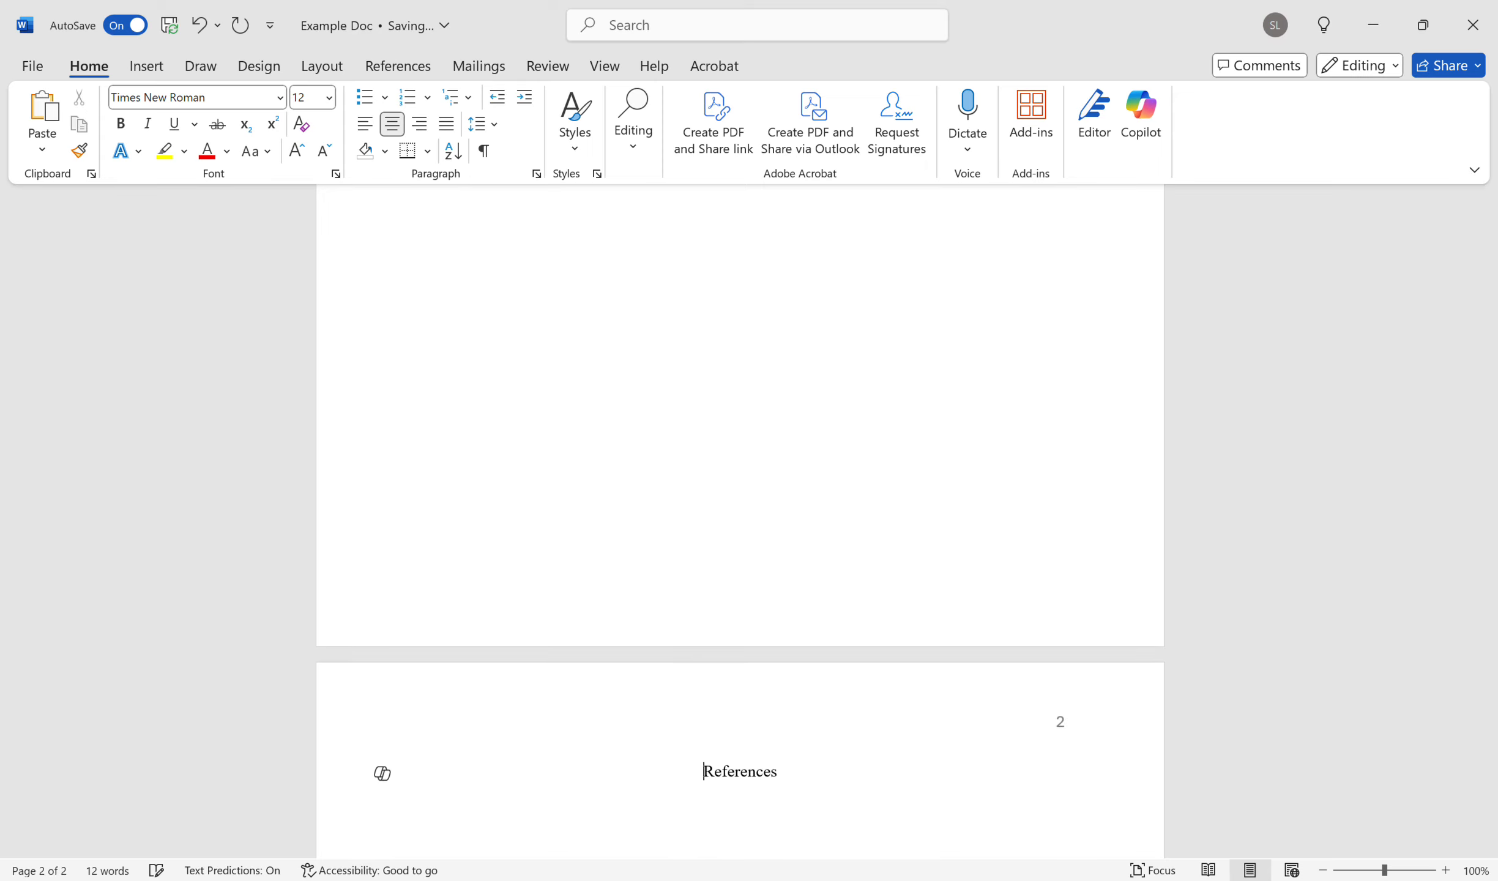
key("End")
scroll(1490, 547, "down", 5)
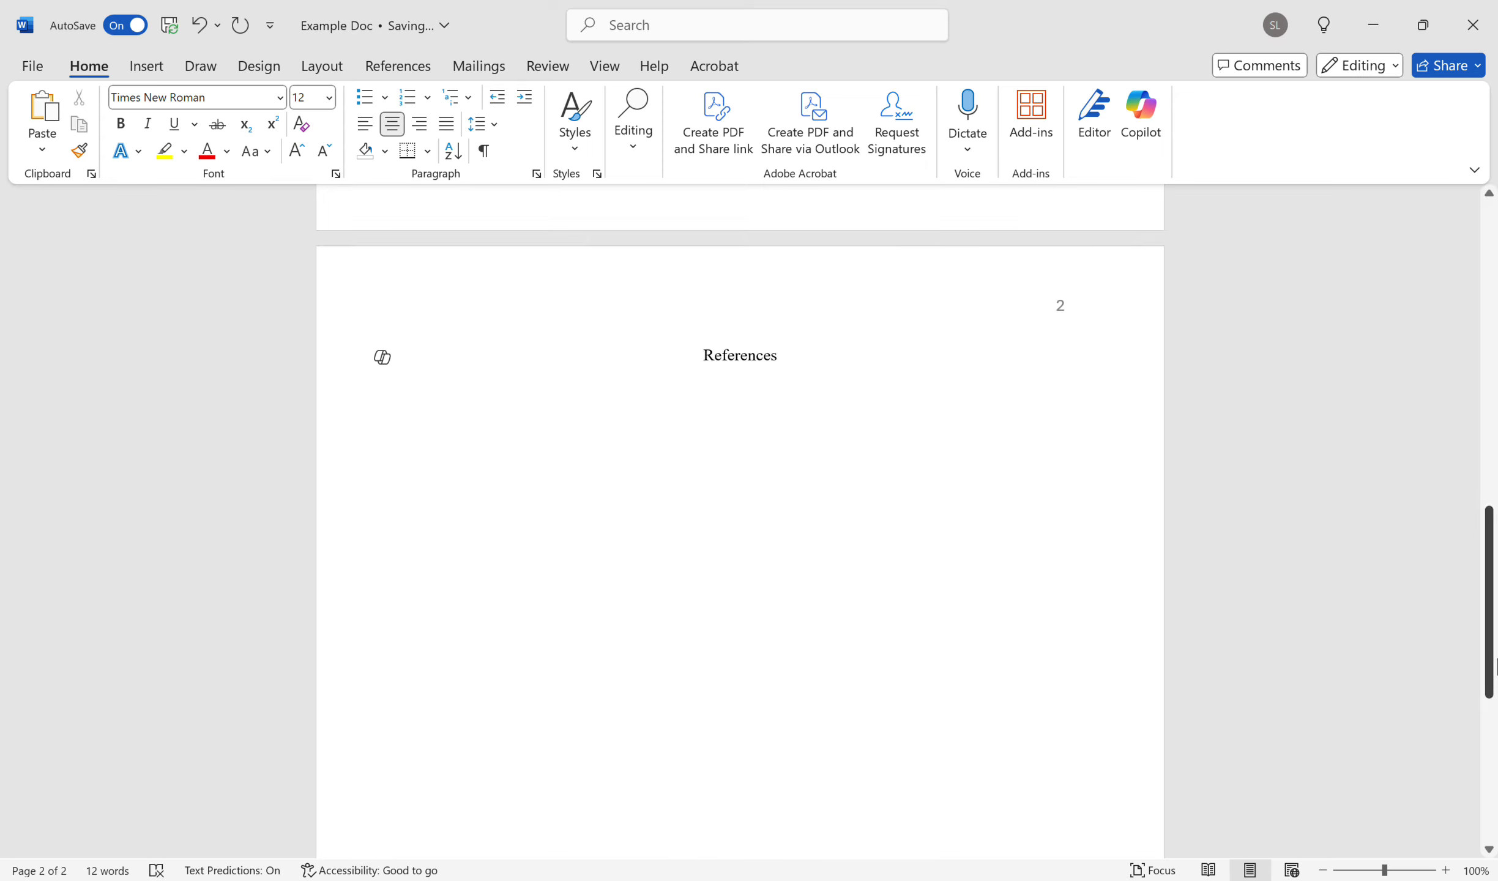
key("Return")
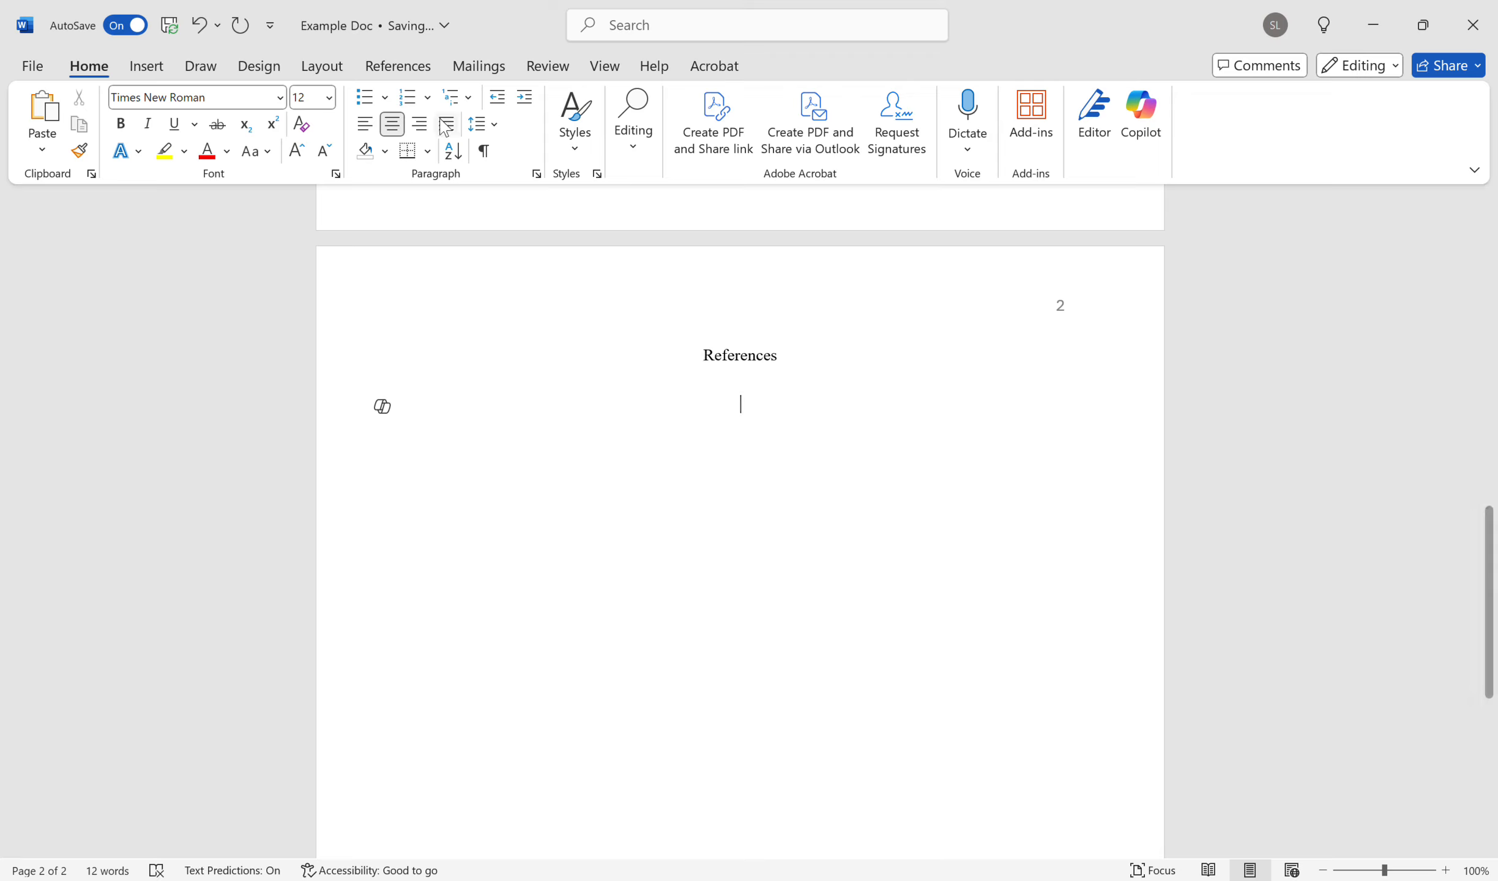
key("ctrl+l")
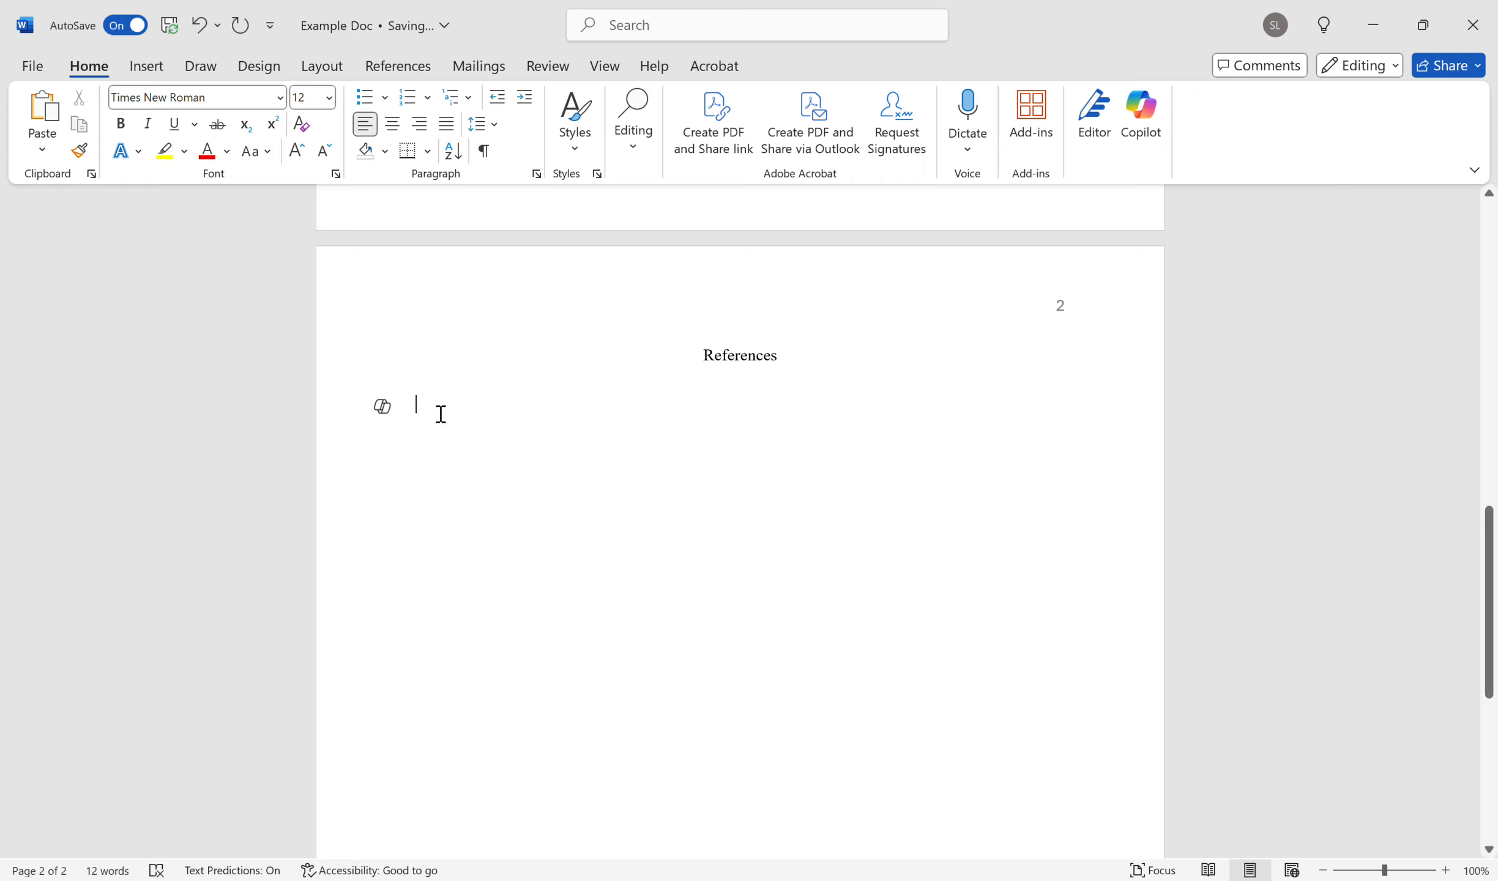
type("Carey, M. (2016, March 17). The Texas record. https://www.tsl.texas.gov/slrm/blog/2016/03/faq-when-is-social-media-a-record/")
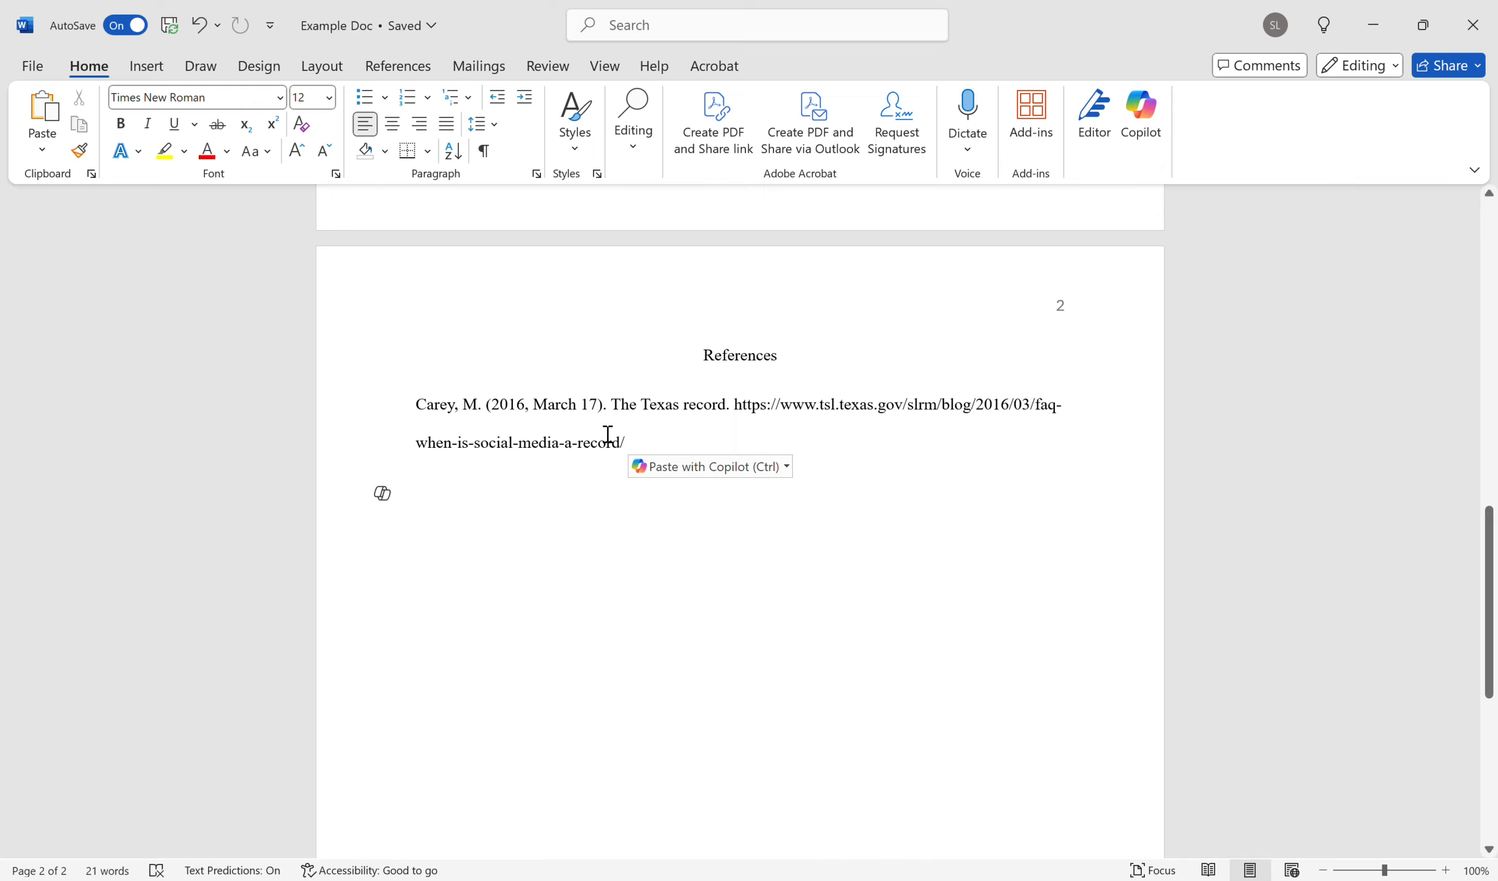
Apply a hanging indent to the reference entry under the References heading
left_click_drag(638, 450, 412, 418)
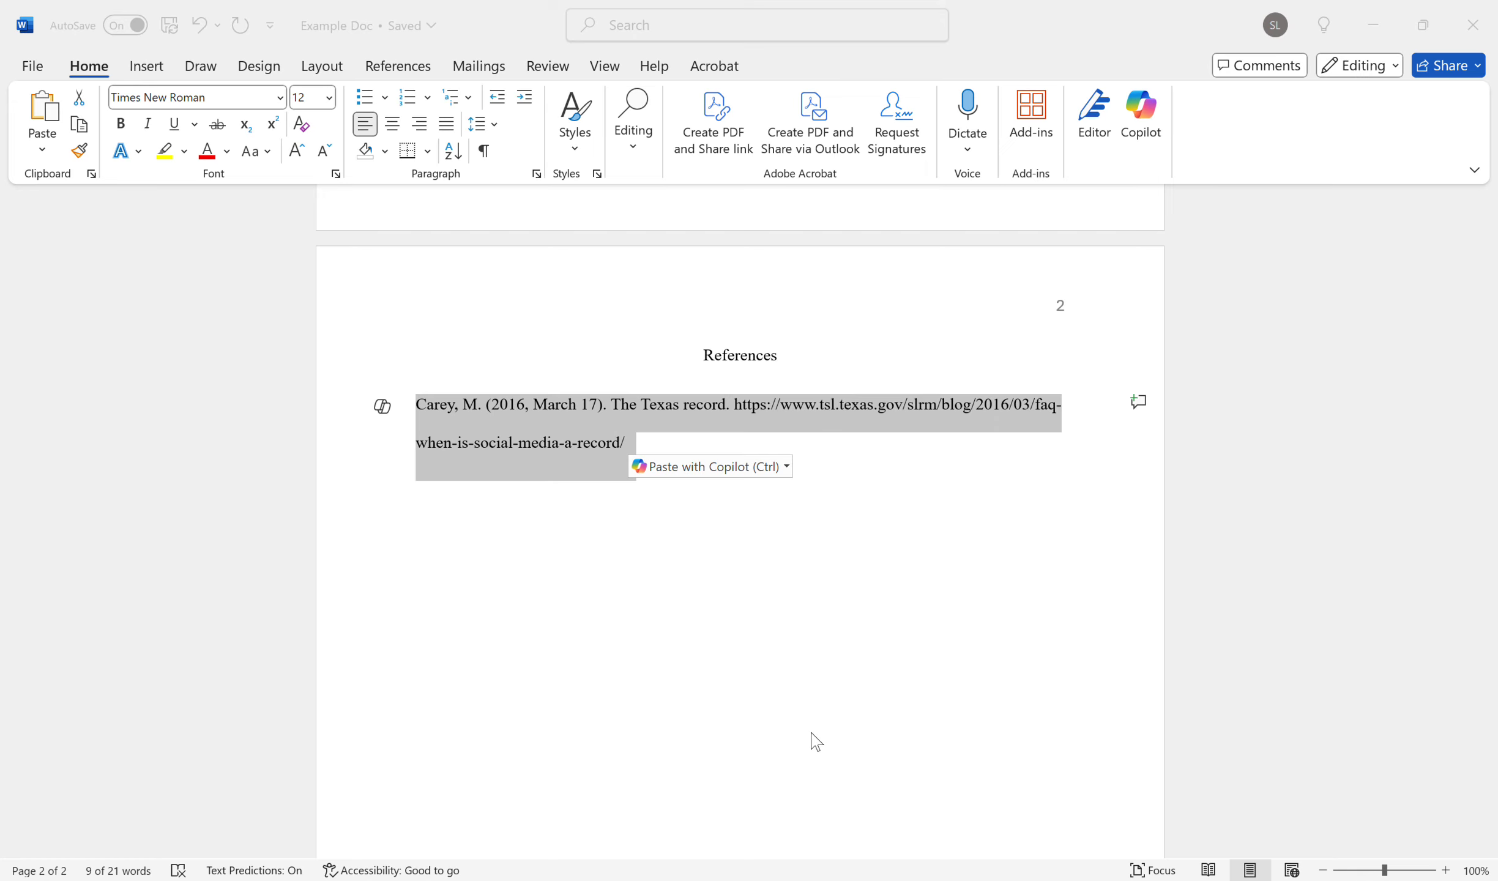
key("ctrl+t")
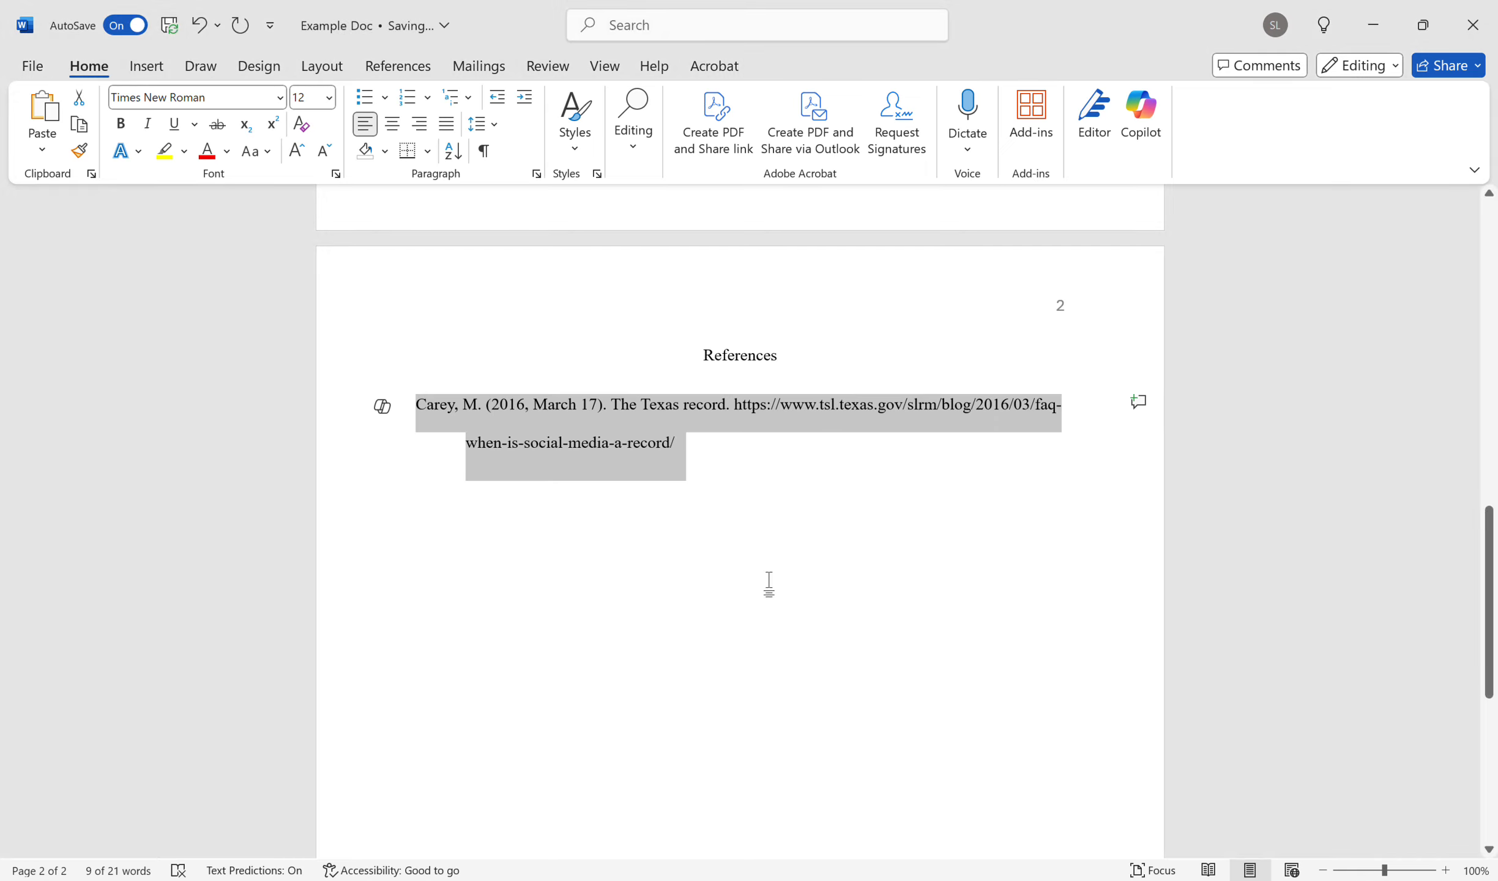
left_click(859, 558)
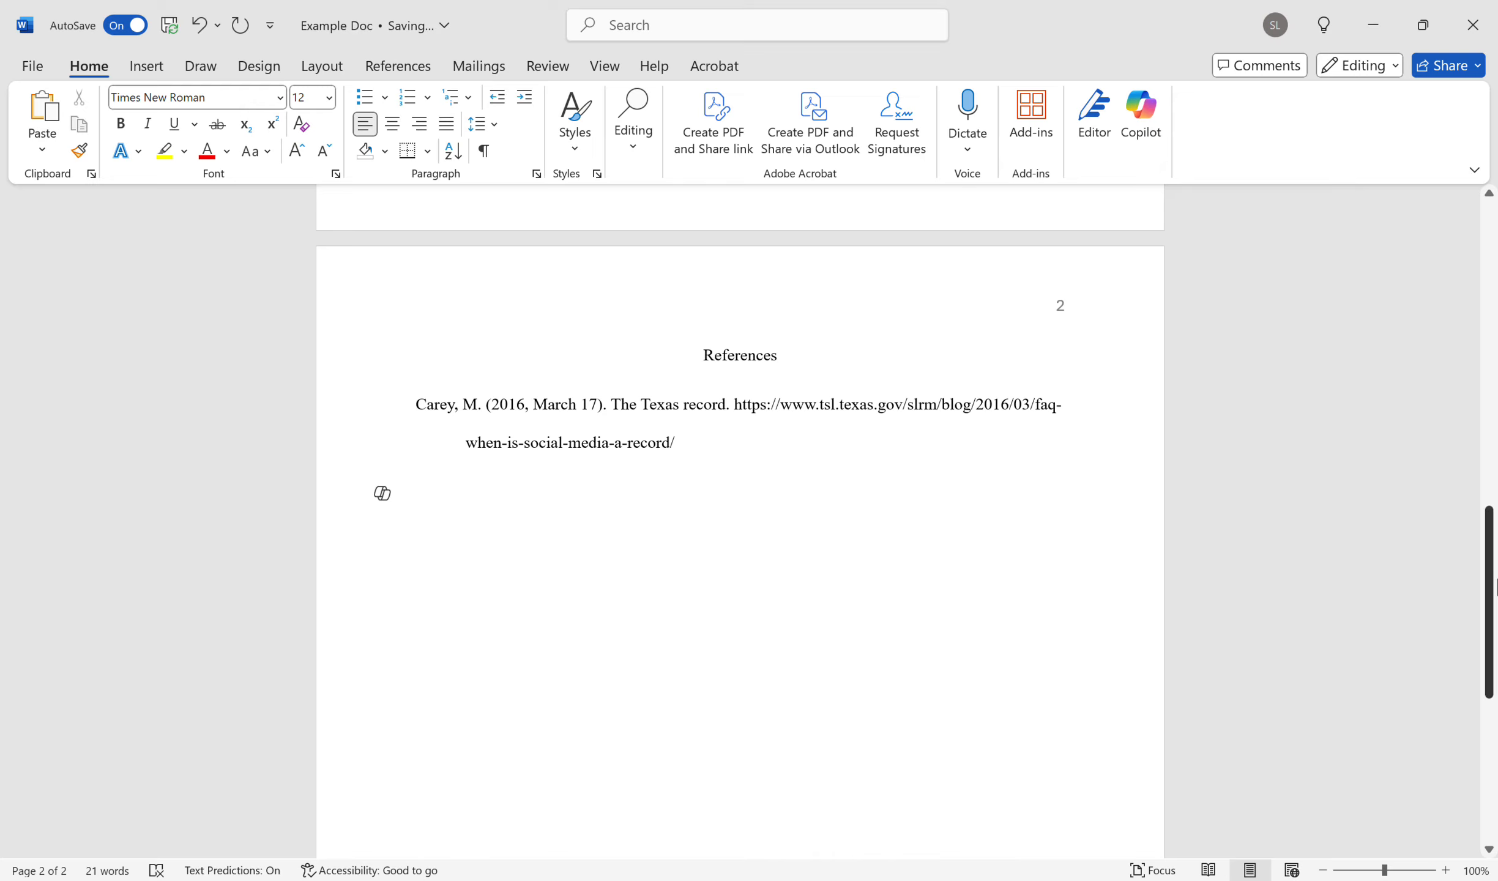
left_click_drag(1489, 624, 1497, 768)
scroll(1348, 377, "up", 15)
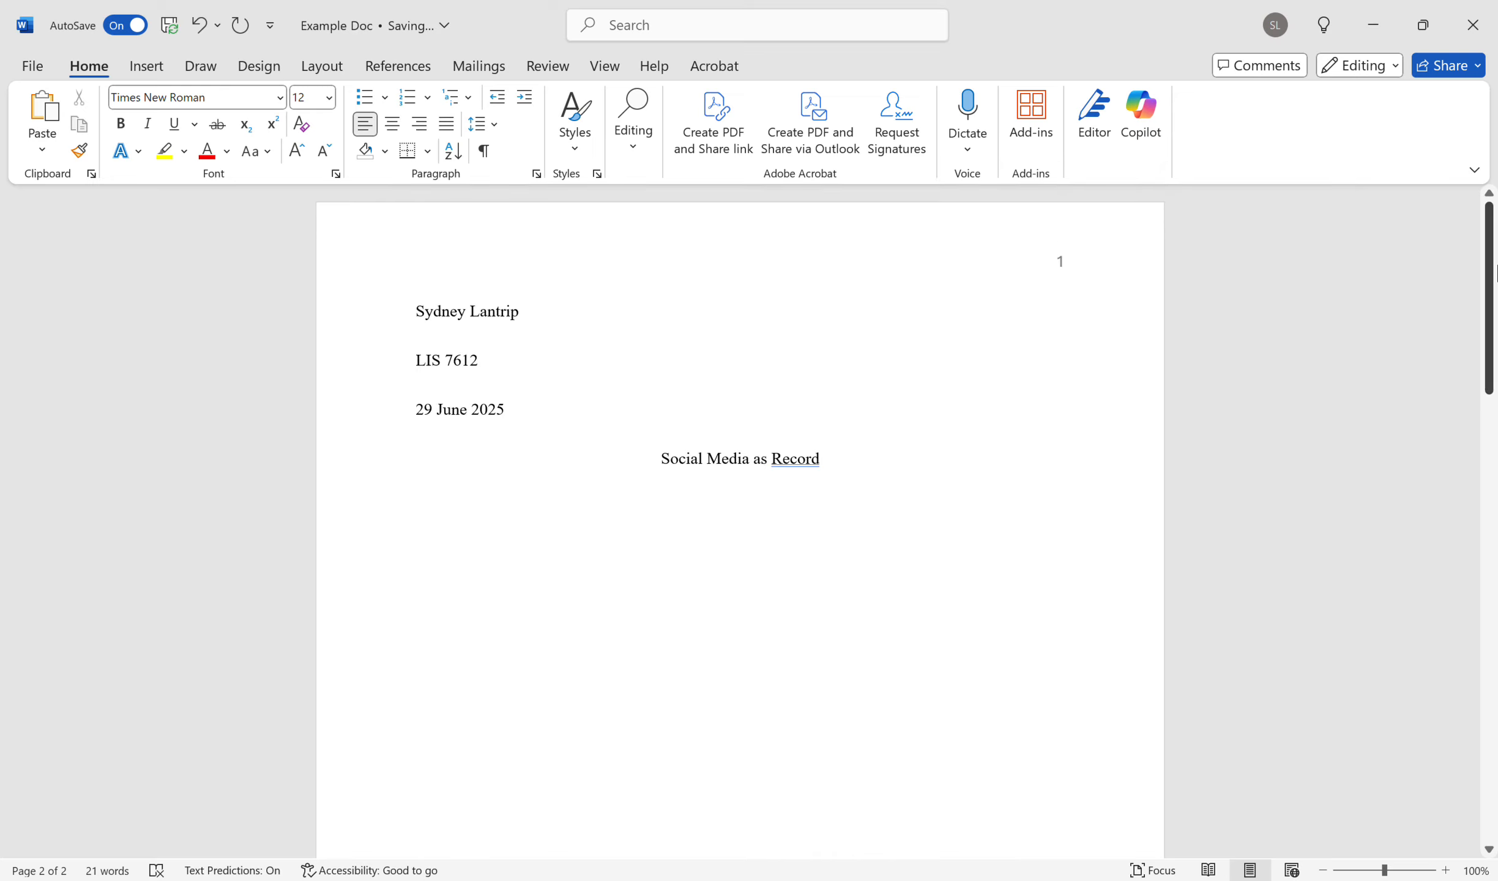